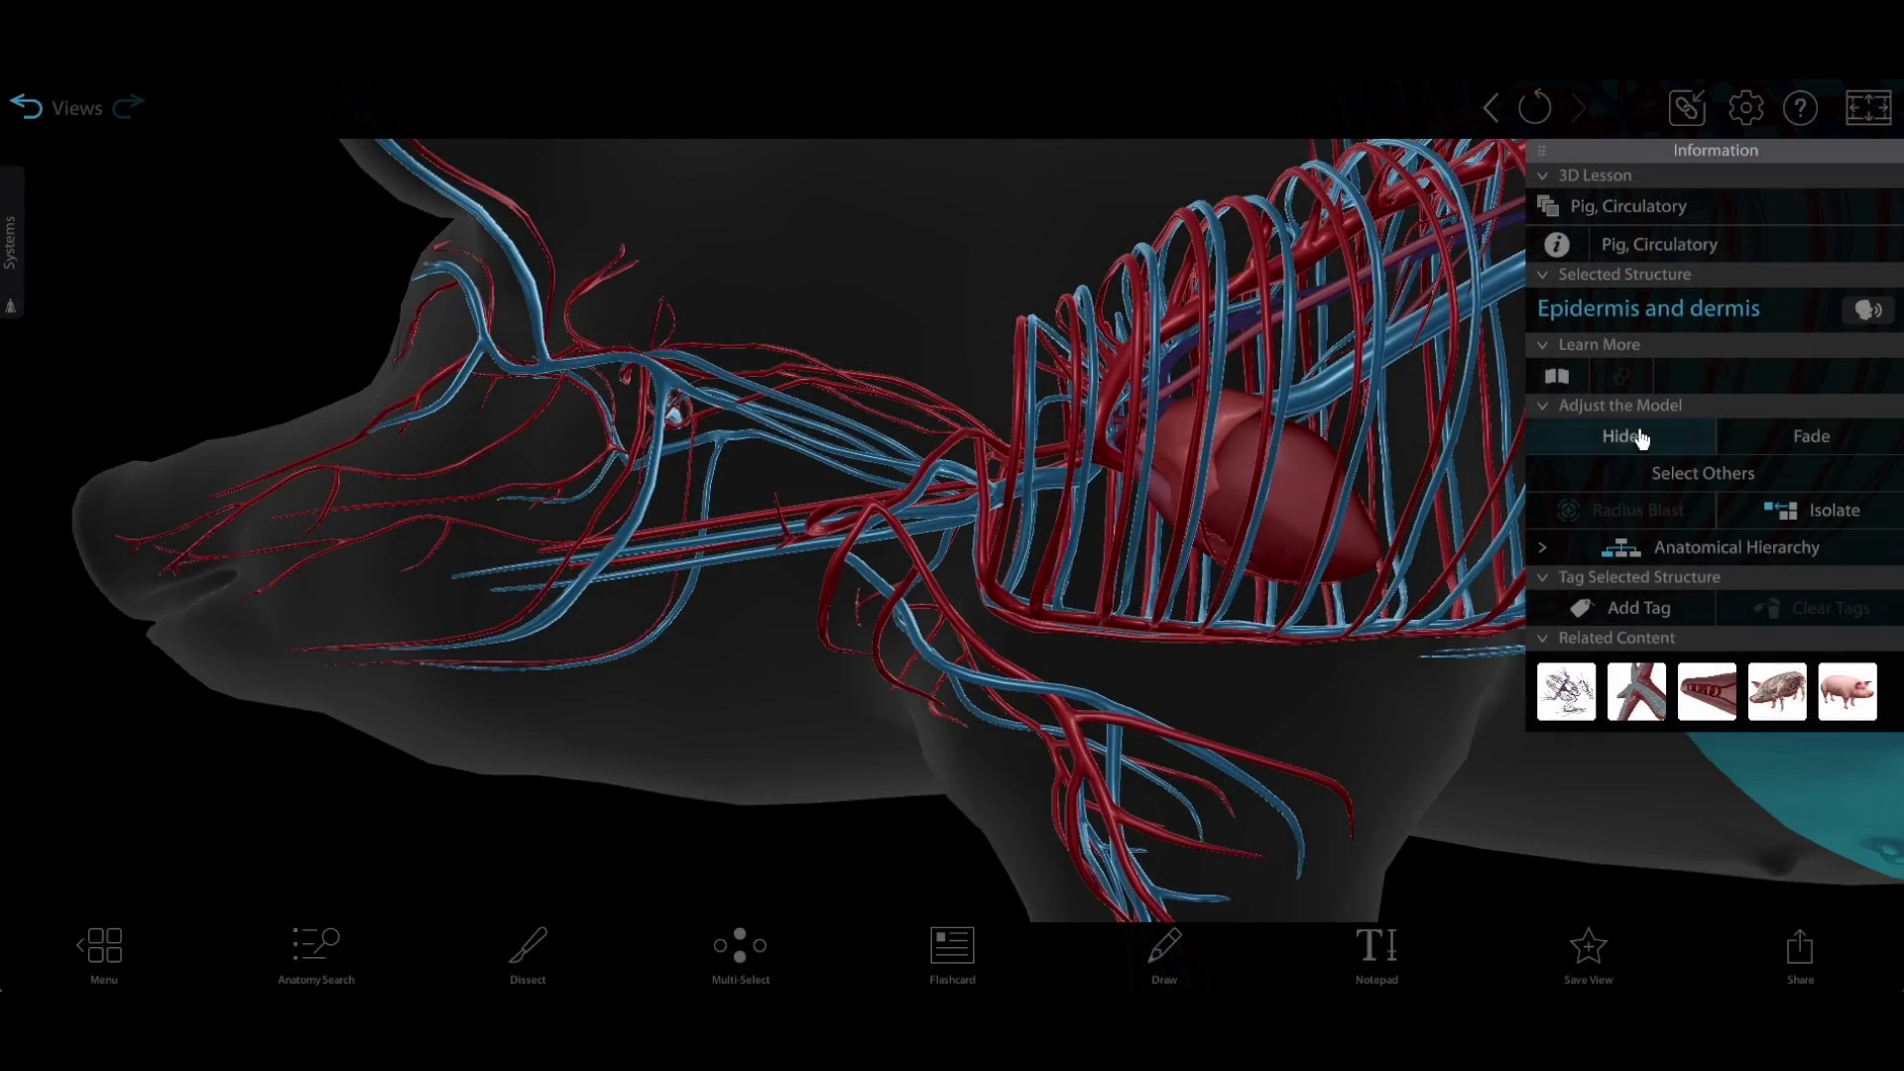
- Hide the pig's skin and turn the pig to show its left side
left_click(1625, 436)
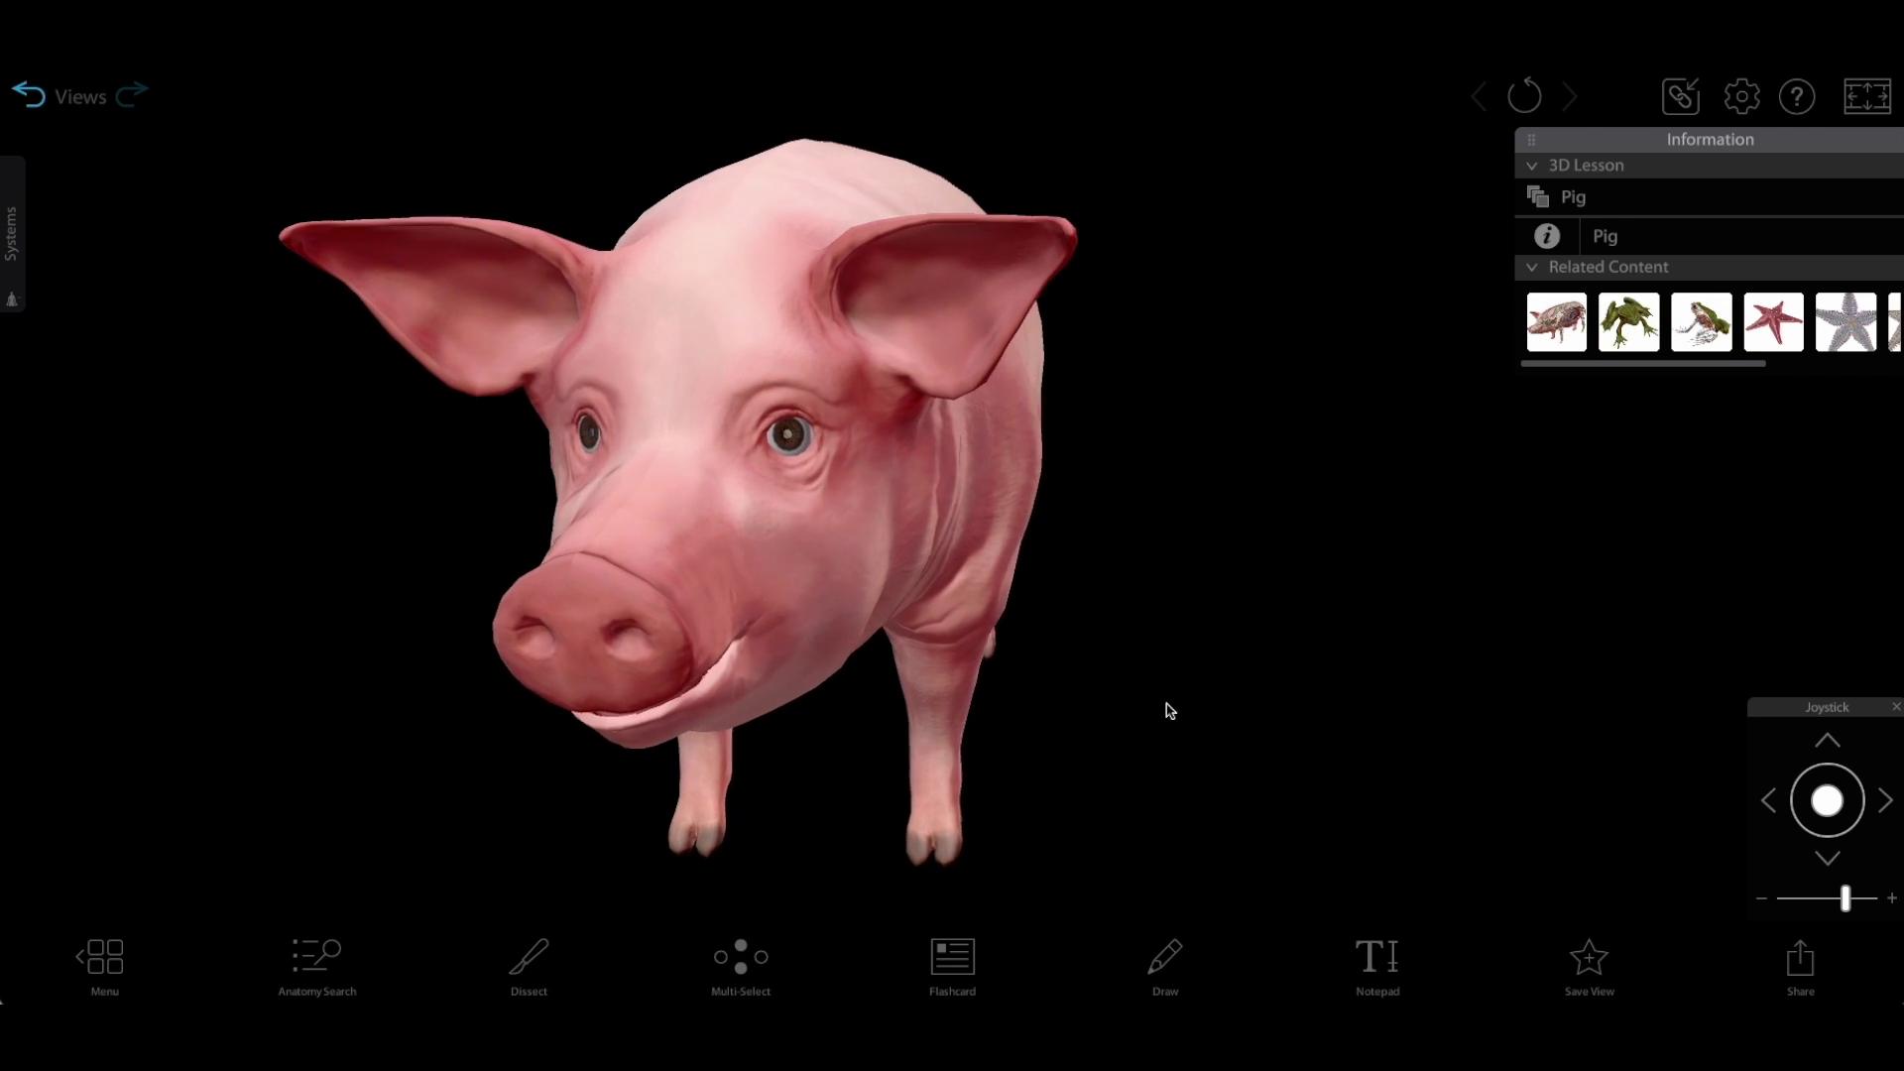
left_click_drag(1120, 707, 892, 656)
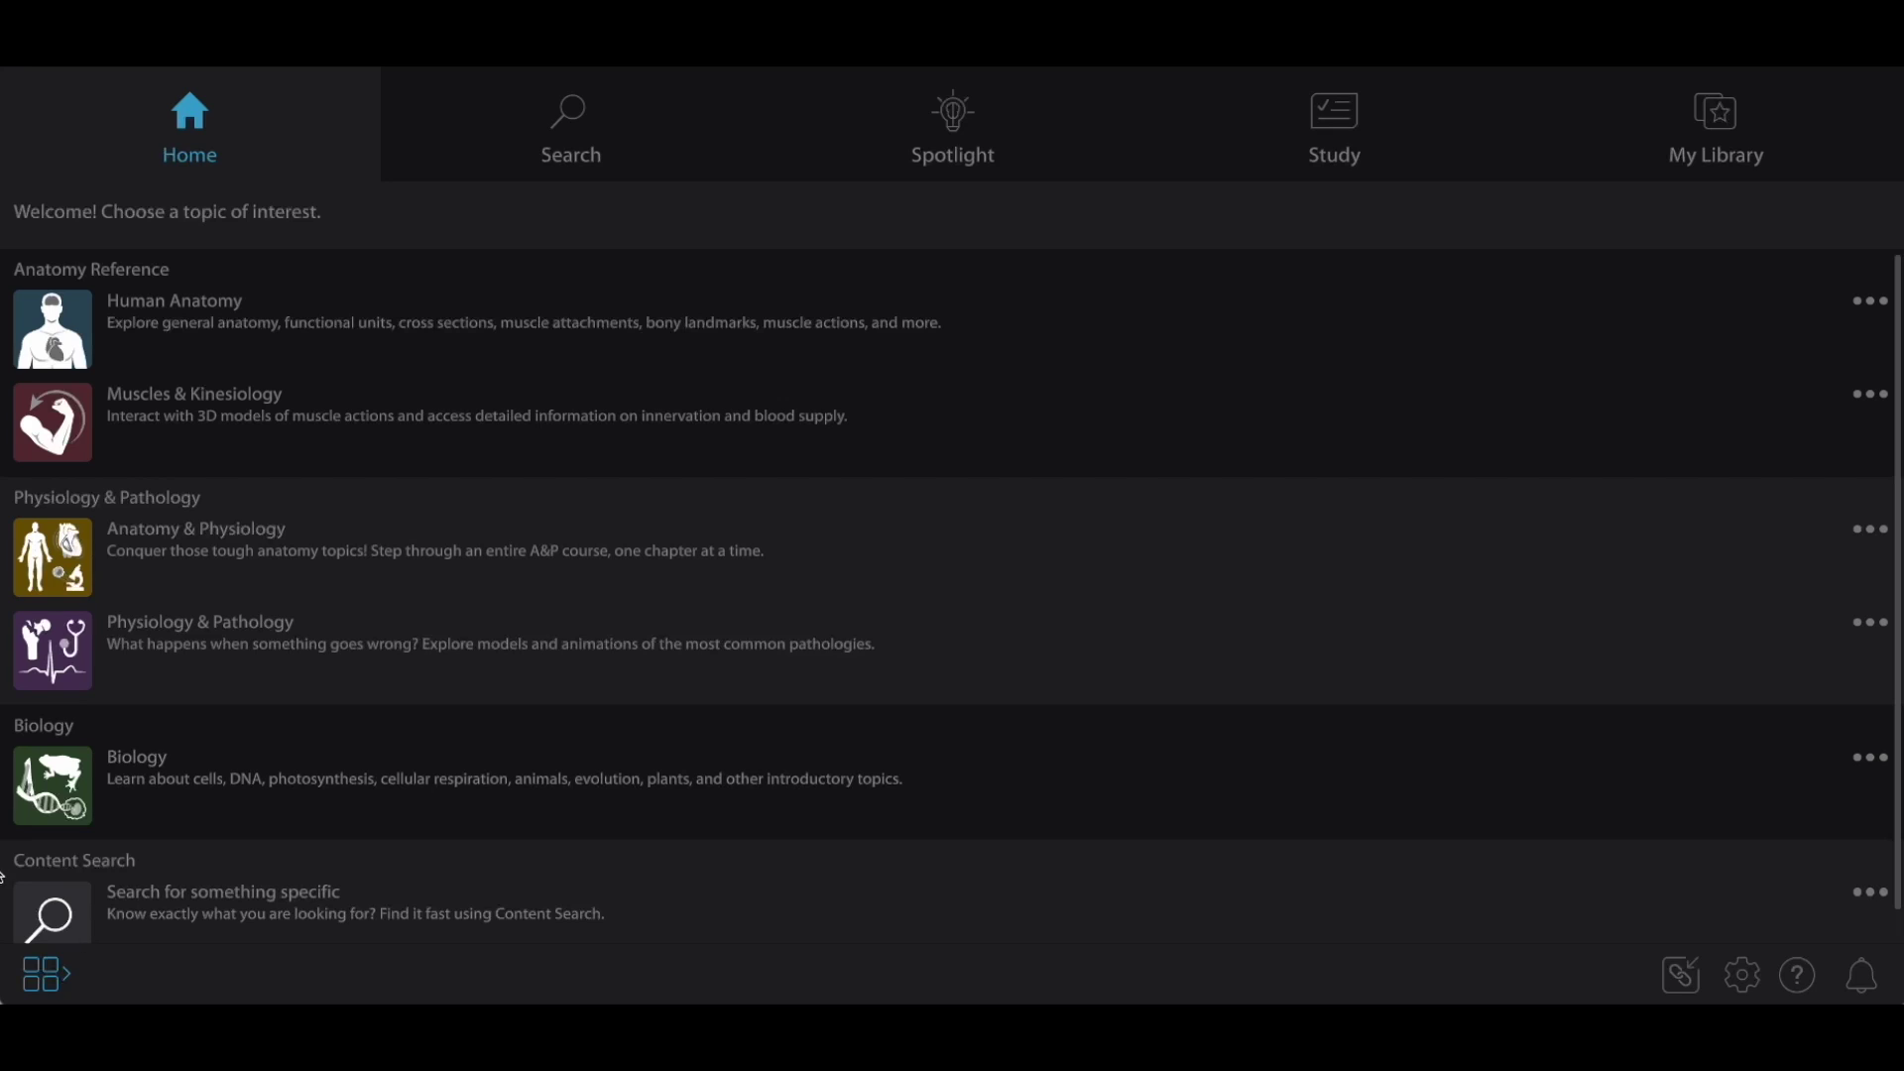
- Open the Biology units from the home menu
left_click(30, 815)
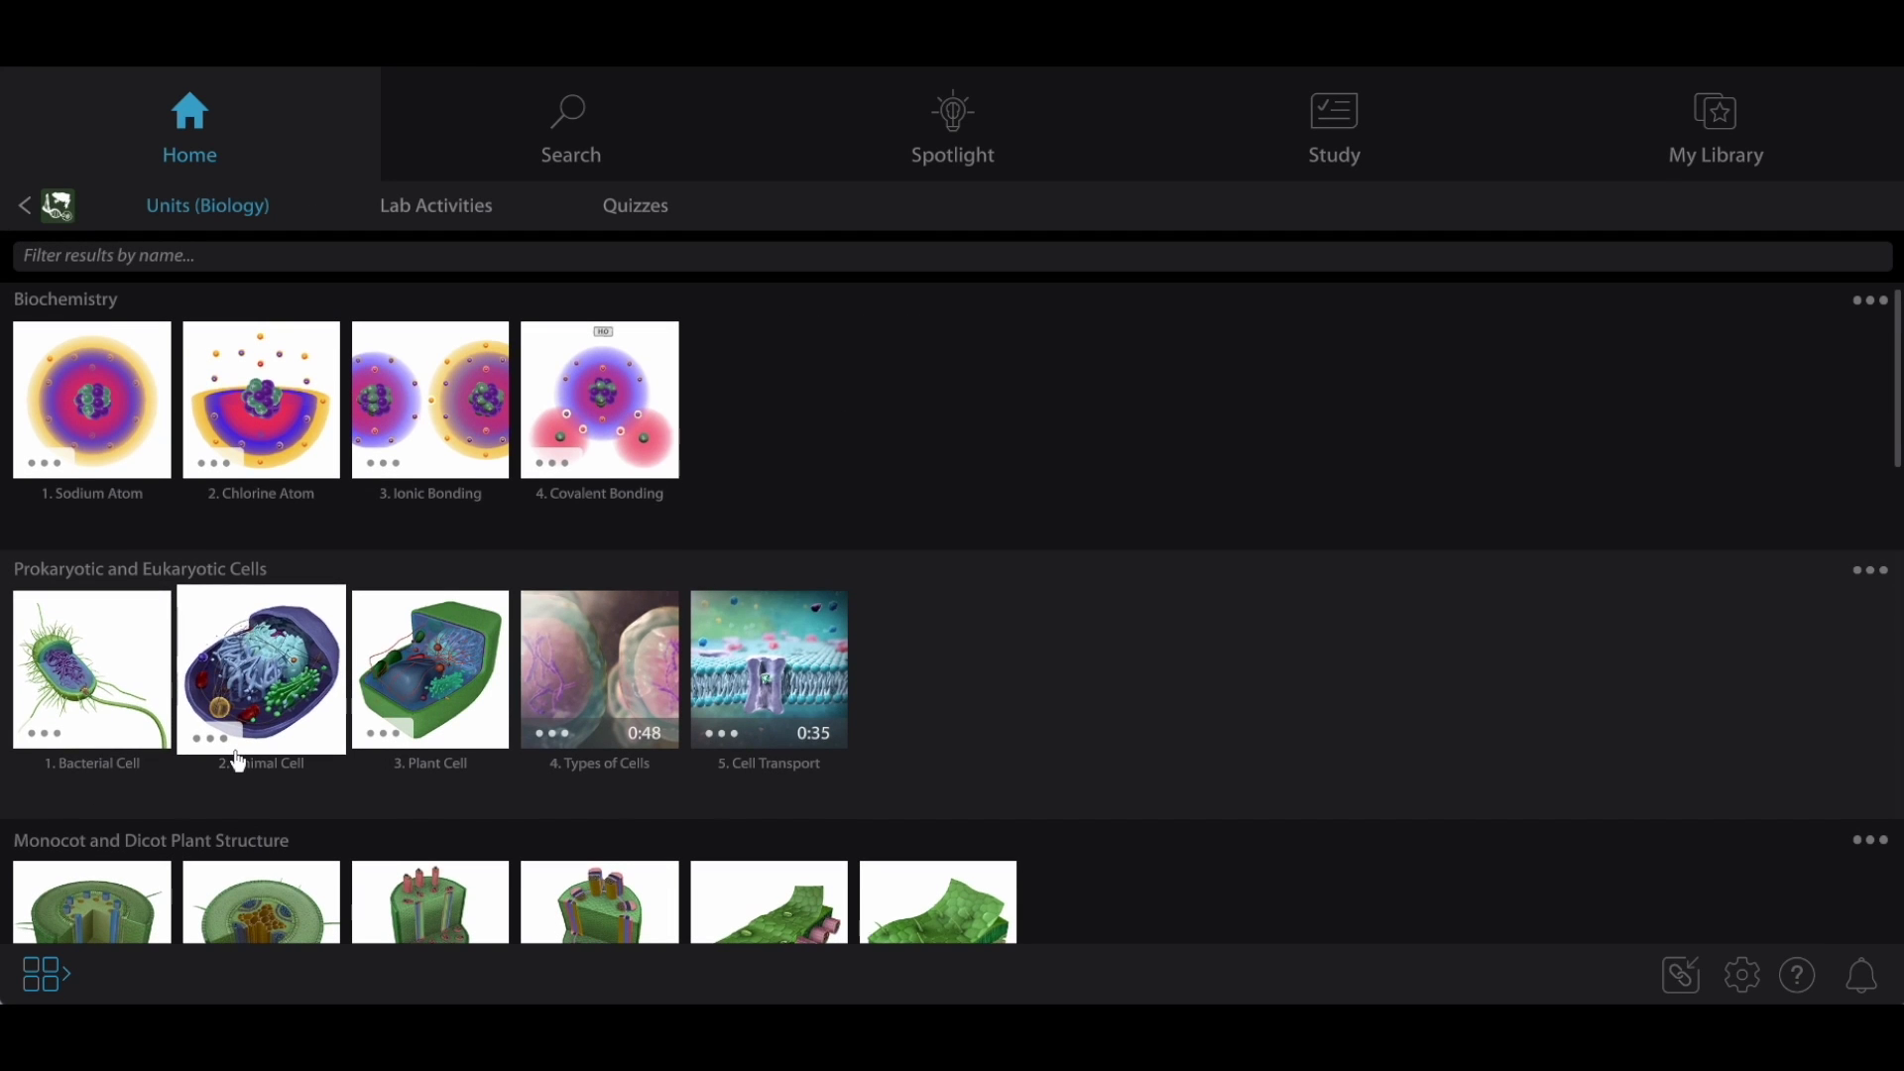
scroll(233, 762, "down", 3)
scroll(233, 756, "down", 1)
scroll(234, 755, "down", 5)
scroll(234, 756, "down", 5)
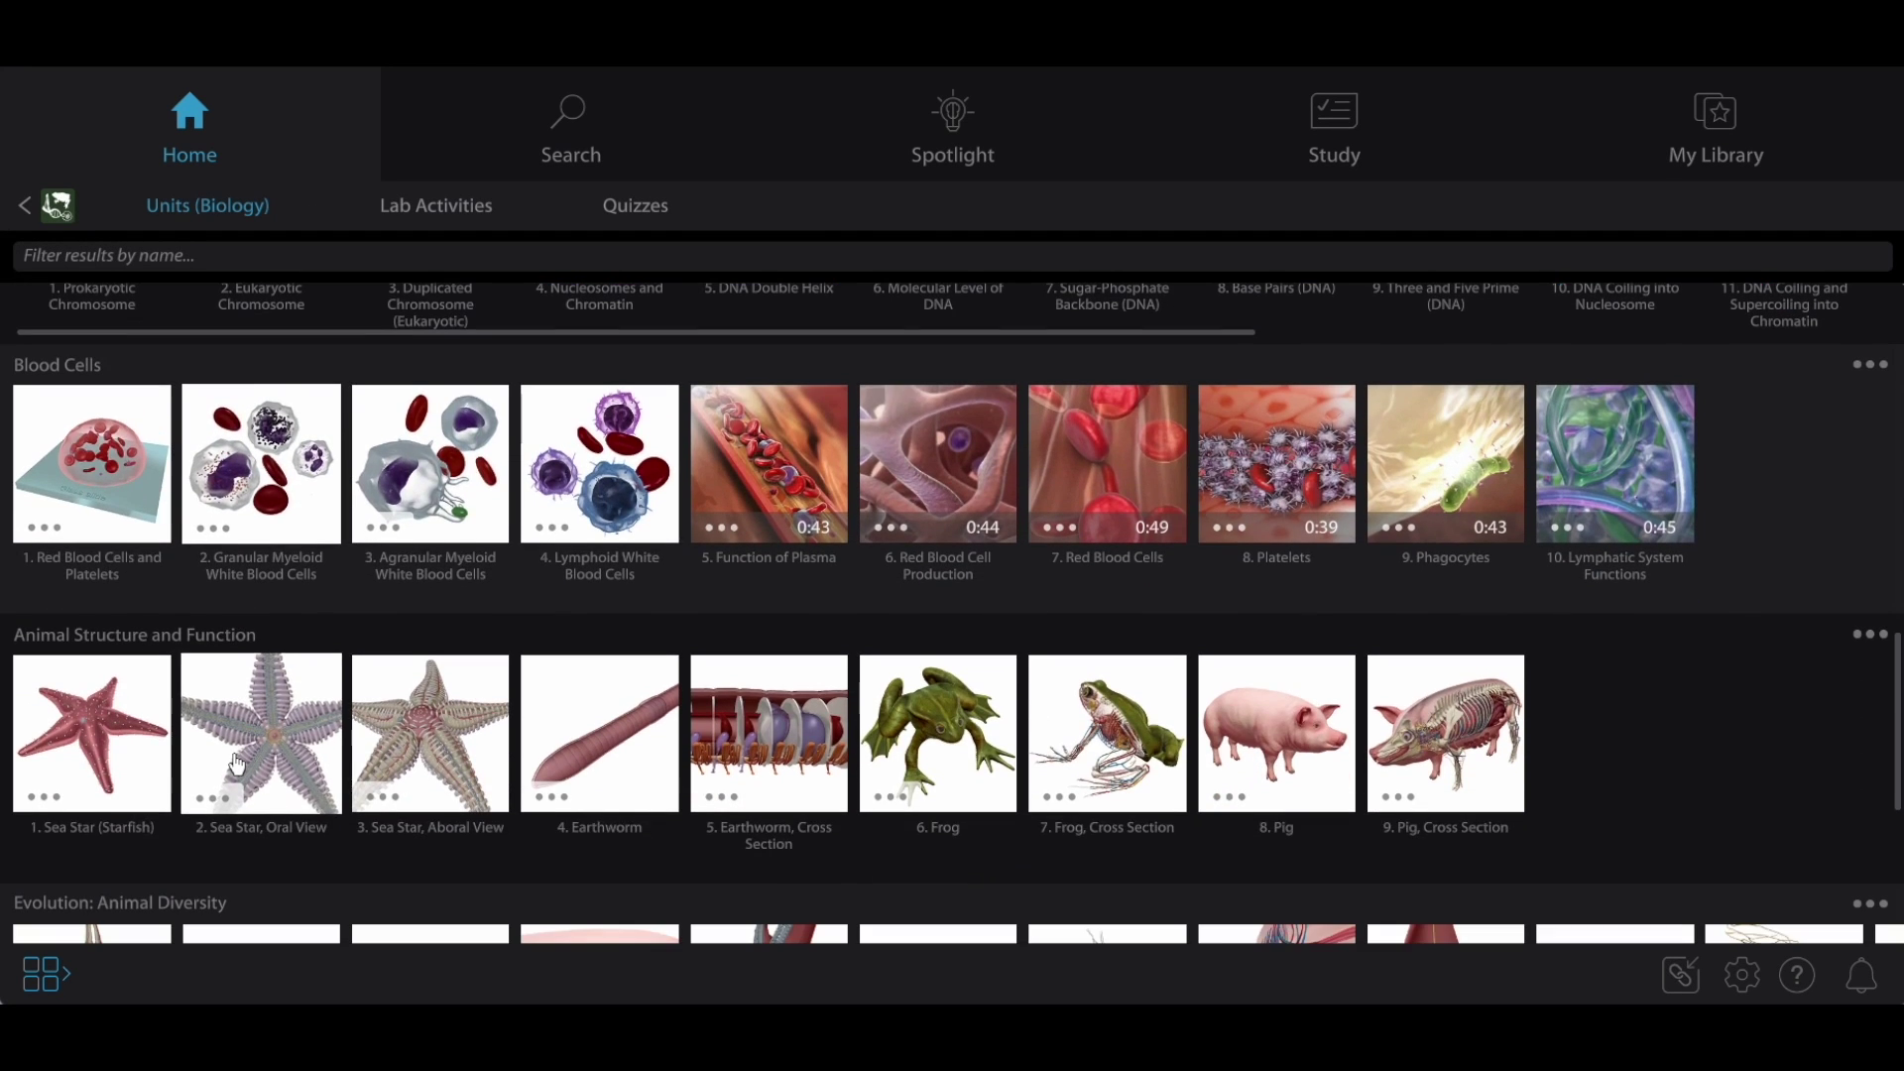
scroll(233, 761, "down", 3)
scroll(234, 765, "down", 1)
scroll(234, 765, "down", 3)
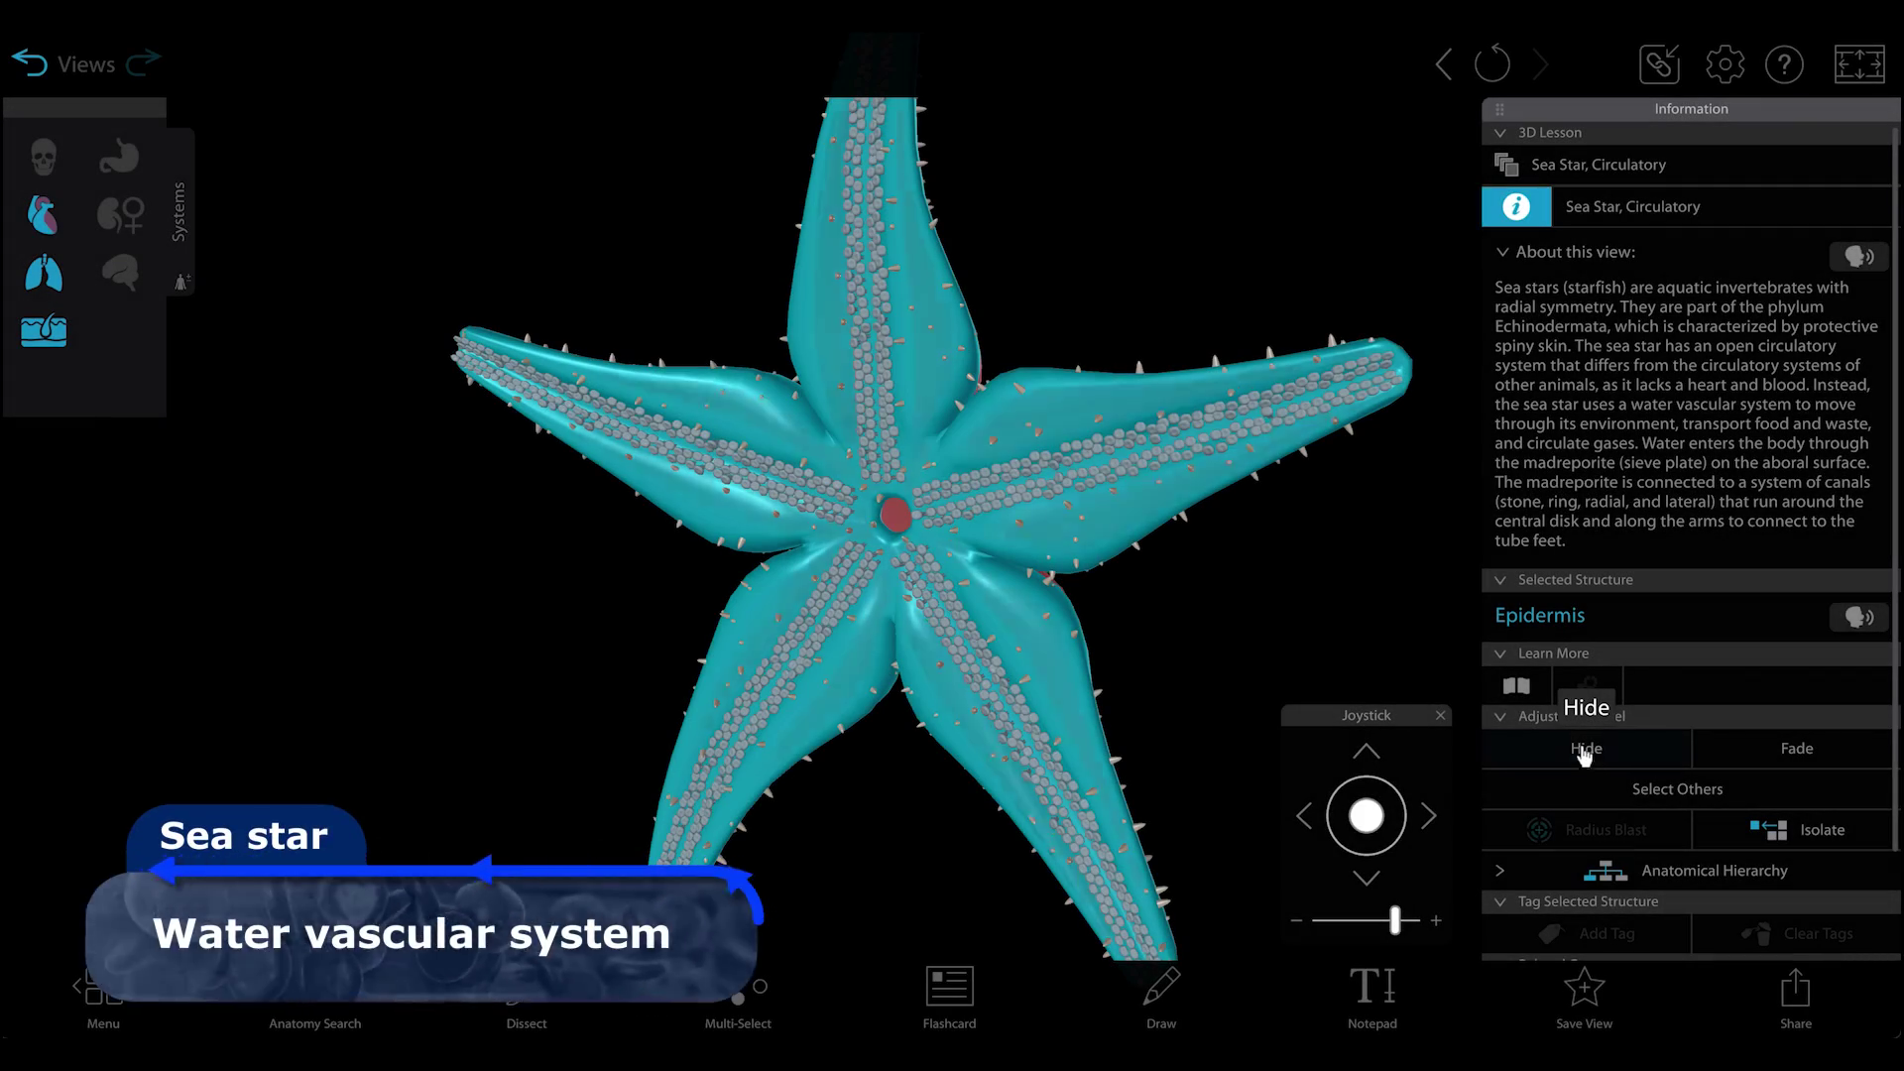
- Hide the sea star's epidermis and zoom in on an arm near the madreporite
left_click(1585, 751)
scroll(1408, 636, "up", 5)
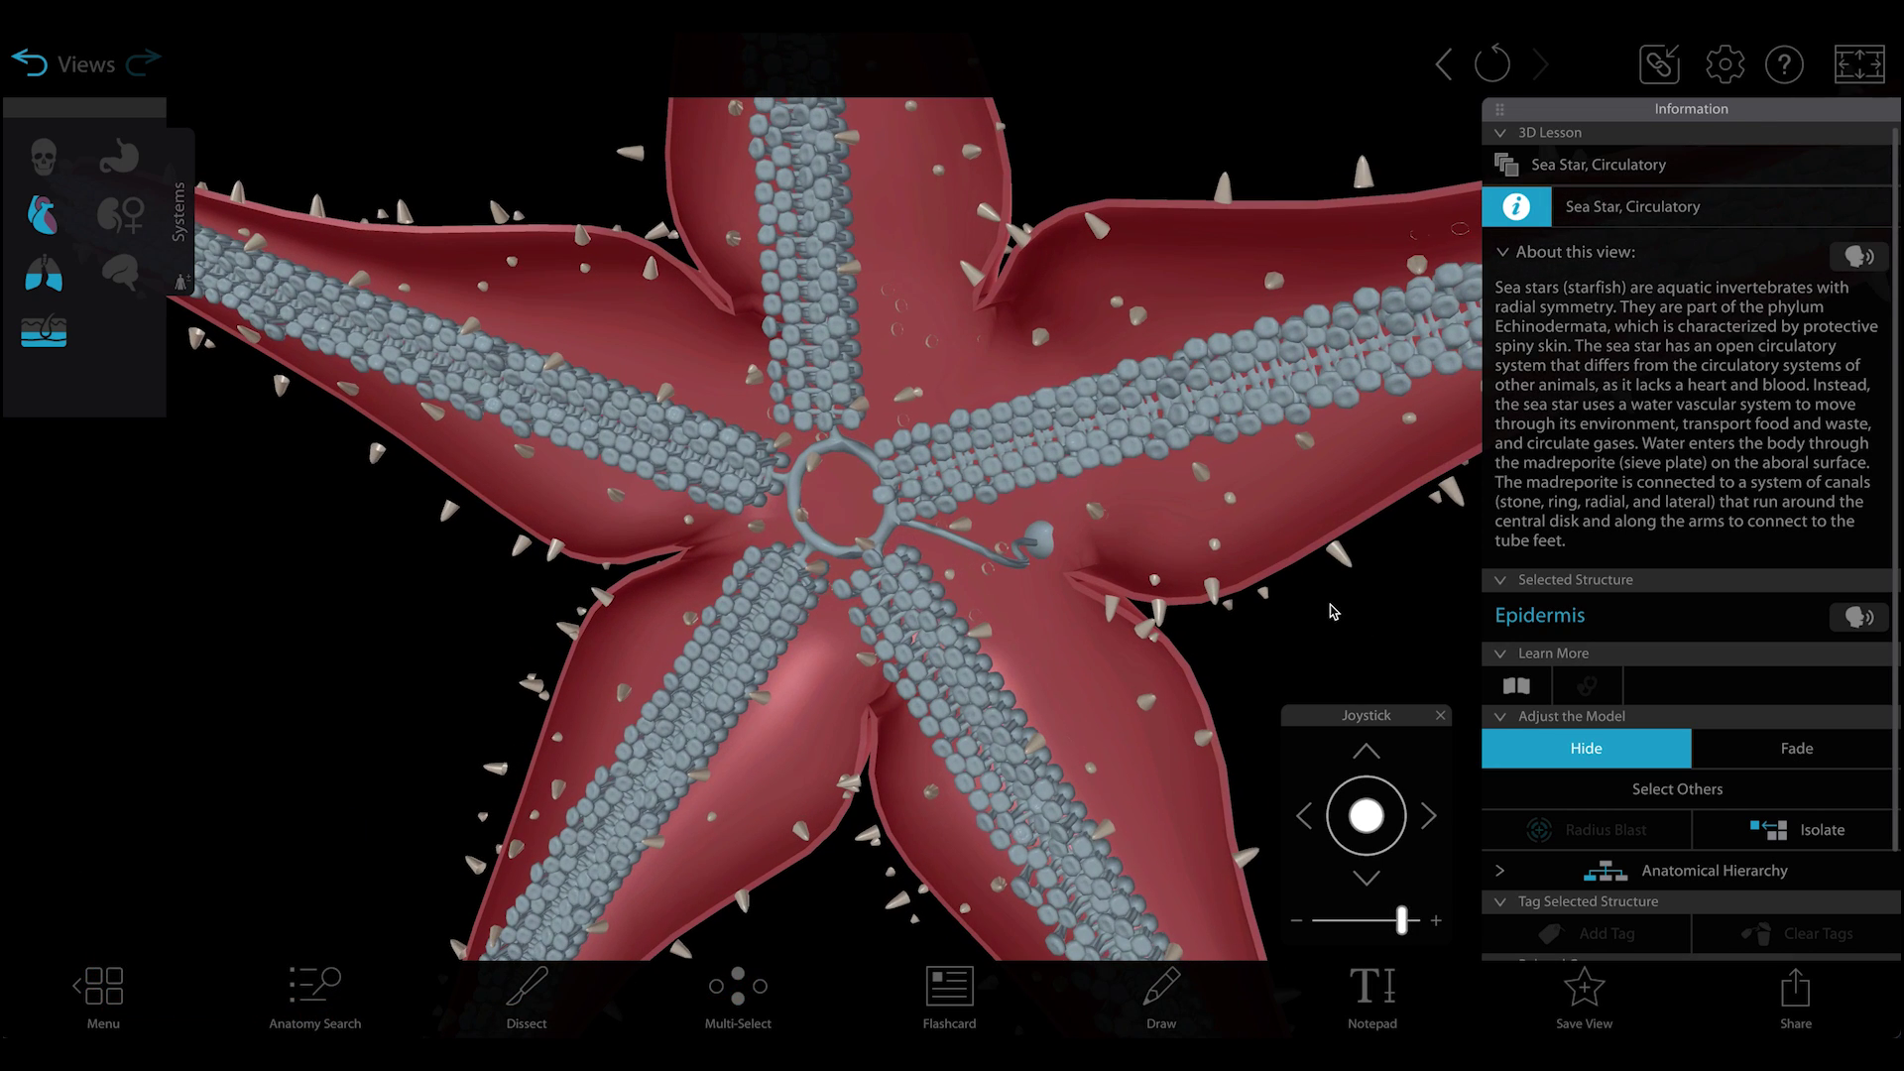
left_click_drag(1333, 613, 831, 584)
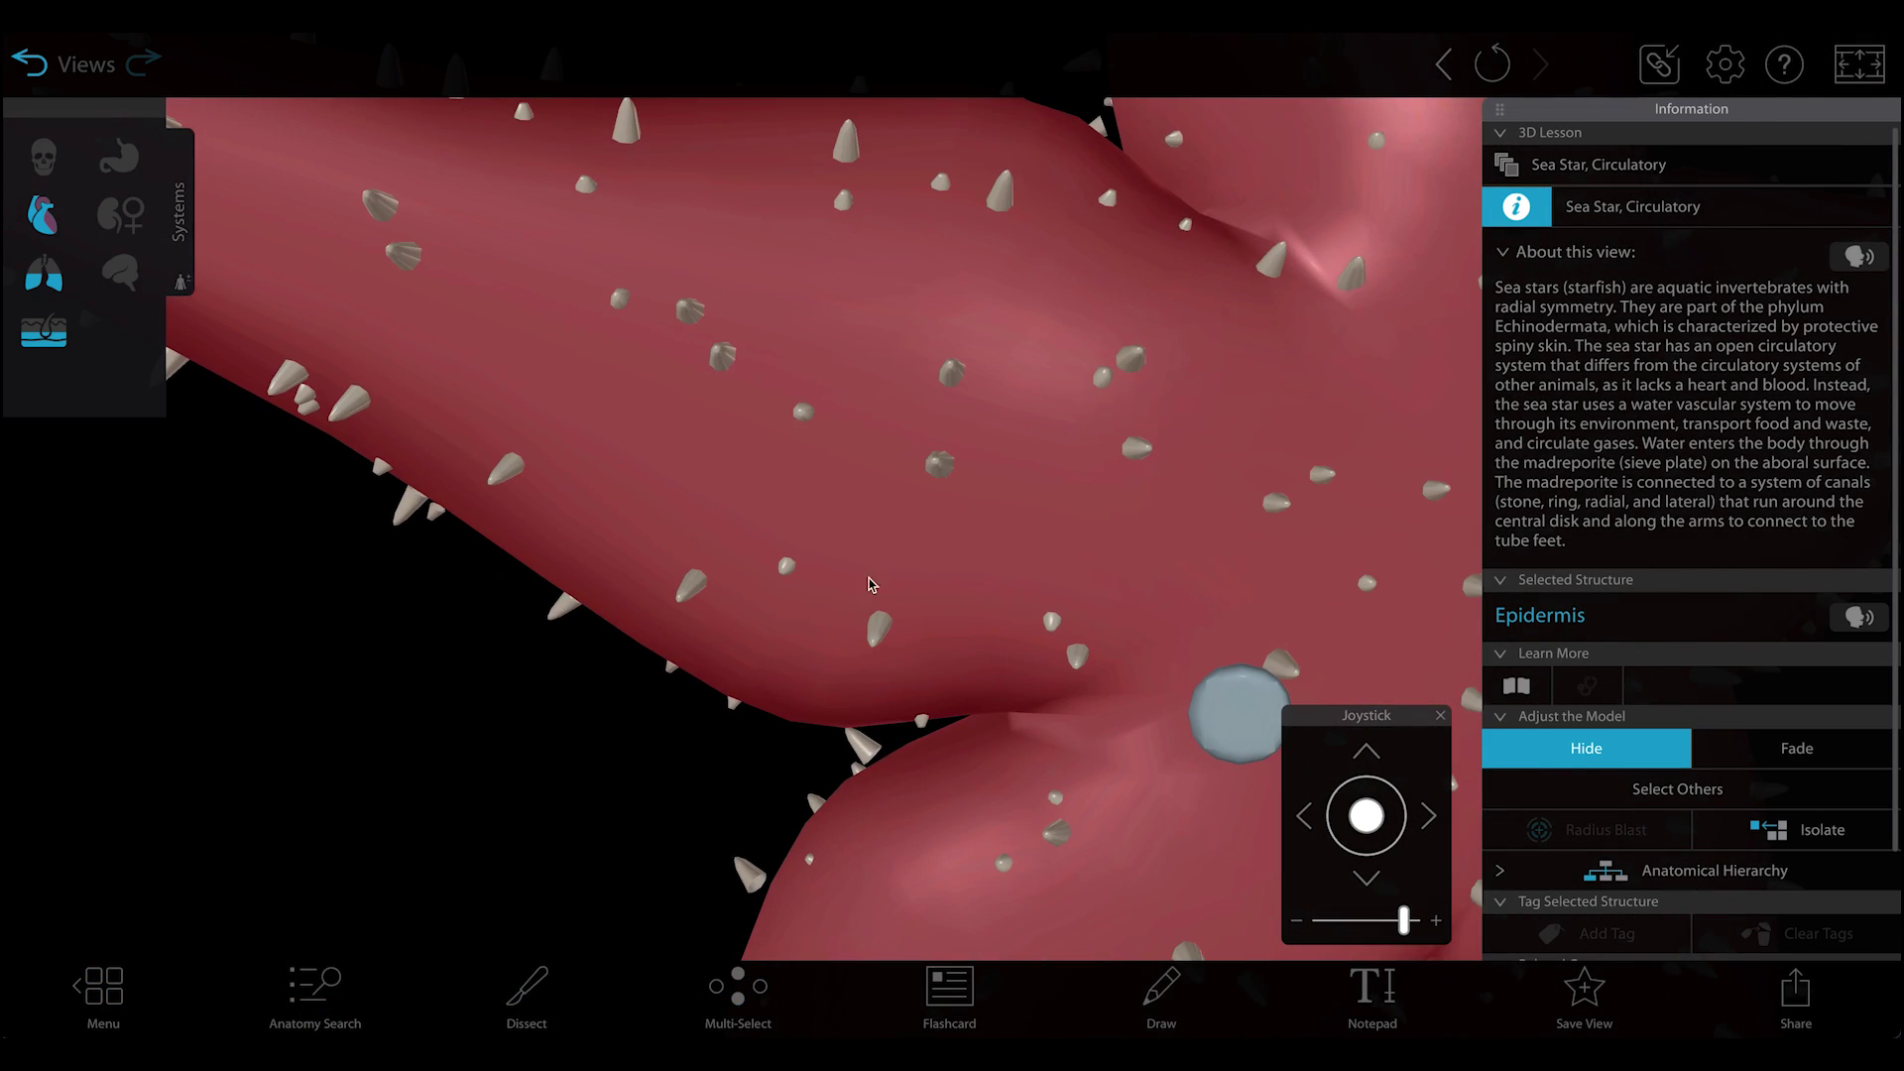
left_click_drag(1244, 578, 879, 433)
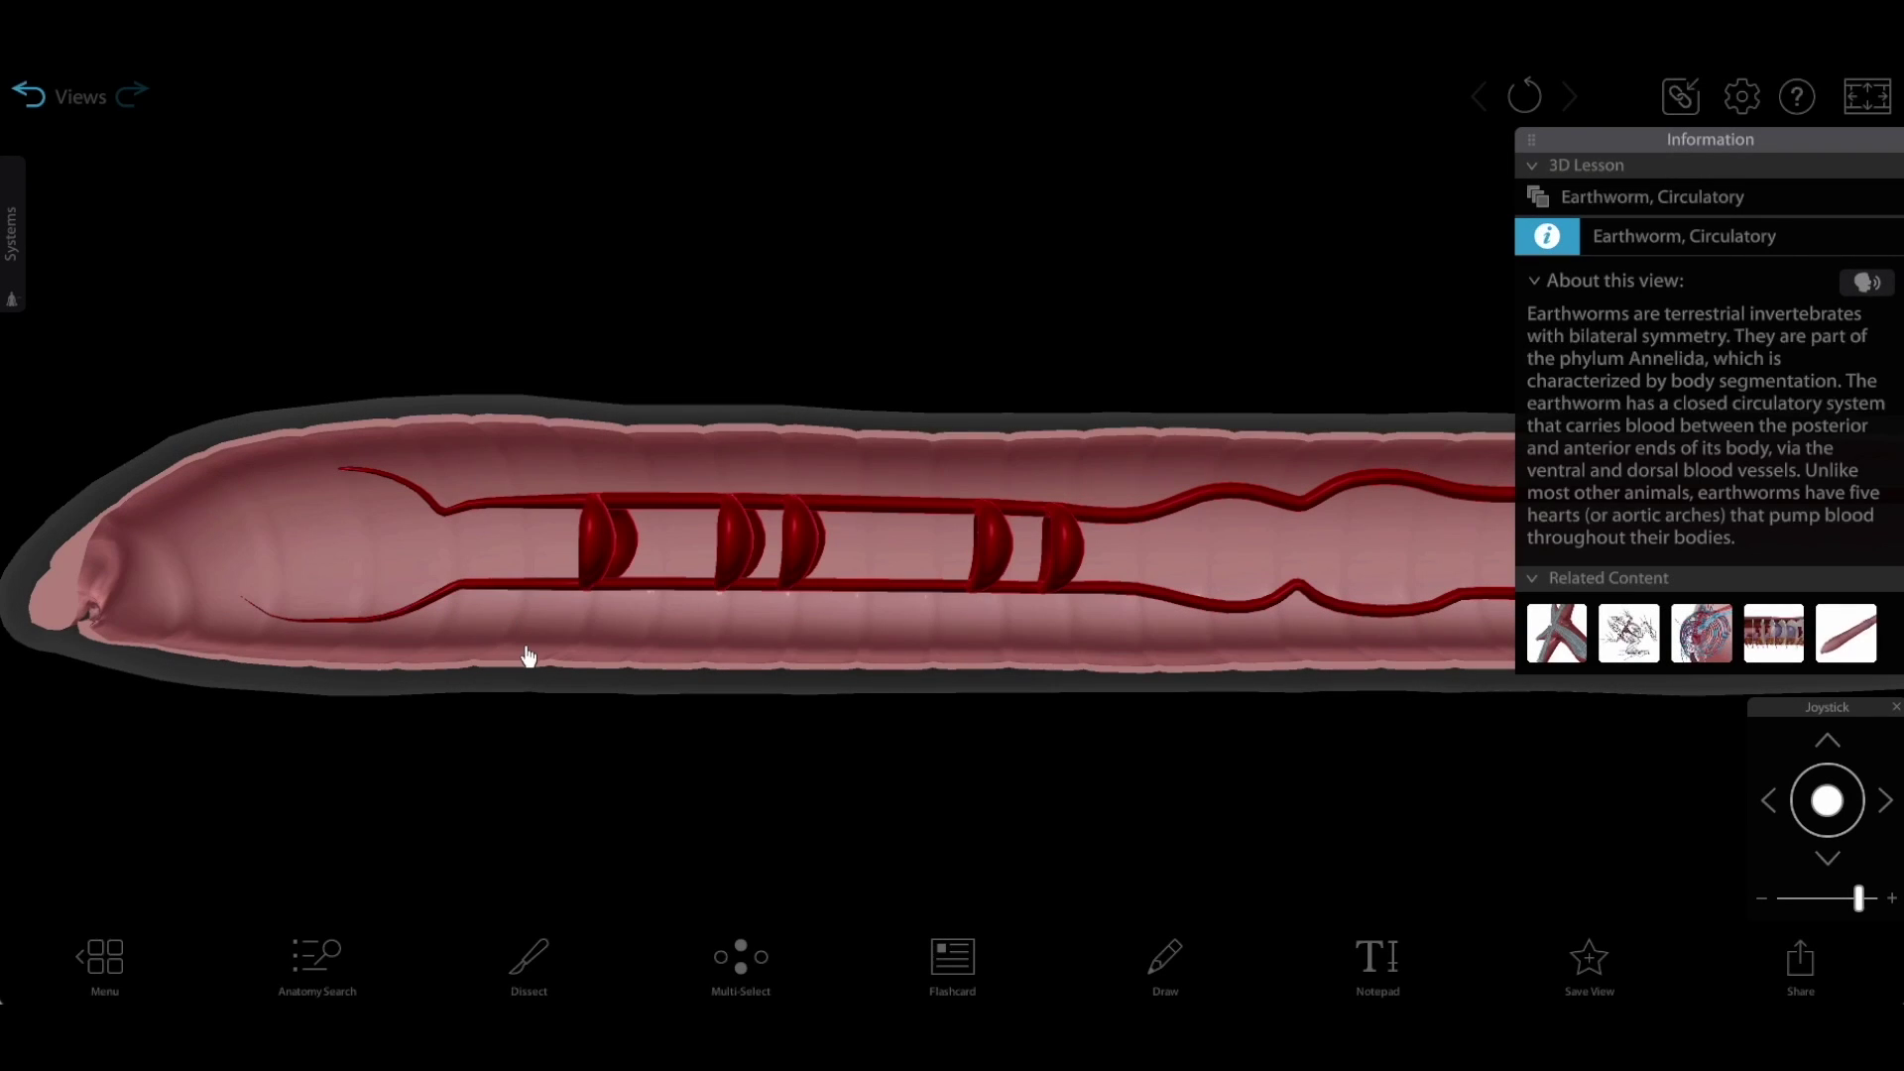
- Rotate the earthworm and select its dorsal vessel, ventral vessel and hearts (aortic arches)
mouse_move(503, 637)
left_mouse_down()
mouse_move(801, 737)
mouse_move(1019, 568)
left_mouse_up()
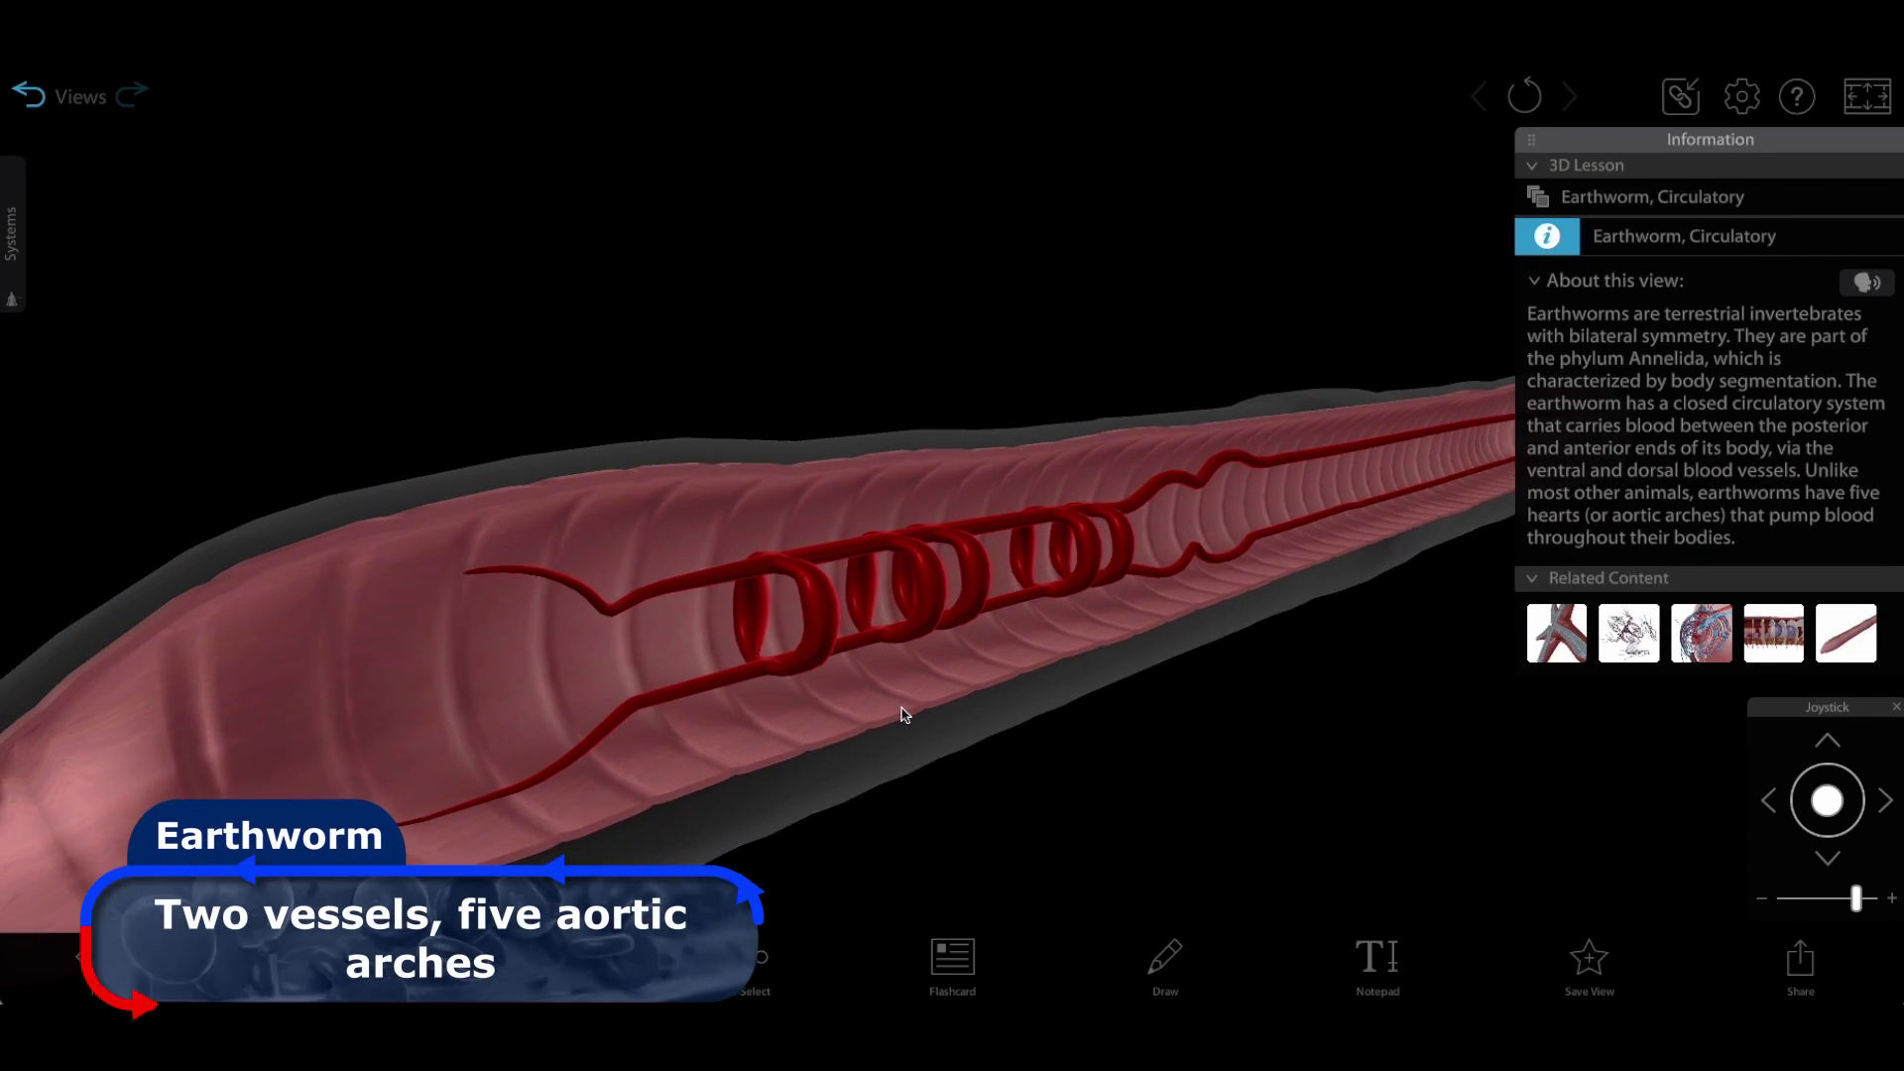
left_click(998, 529)
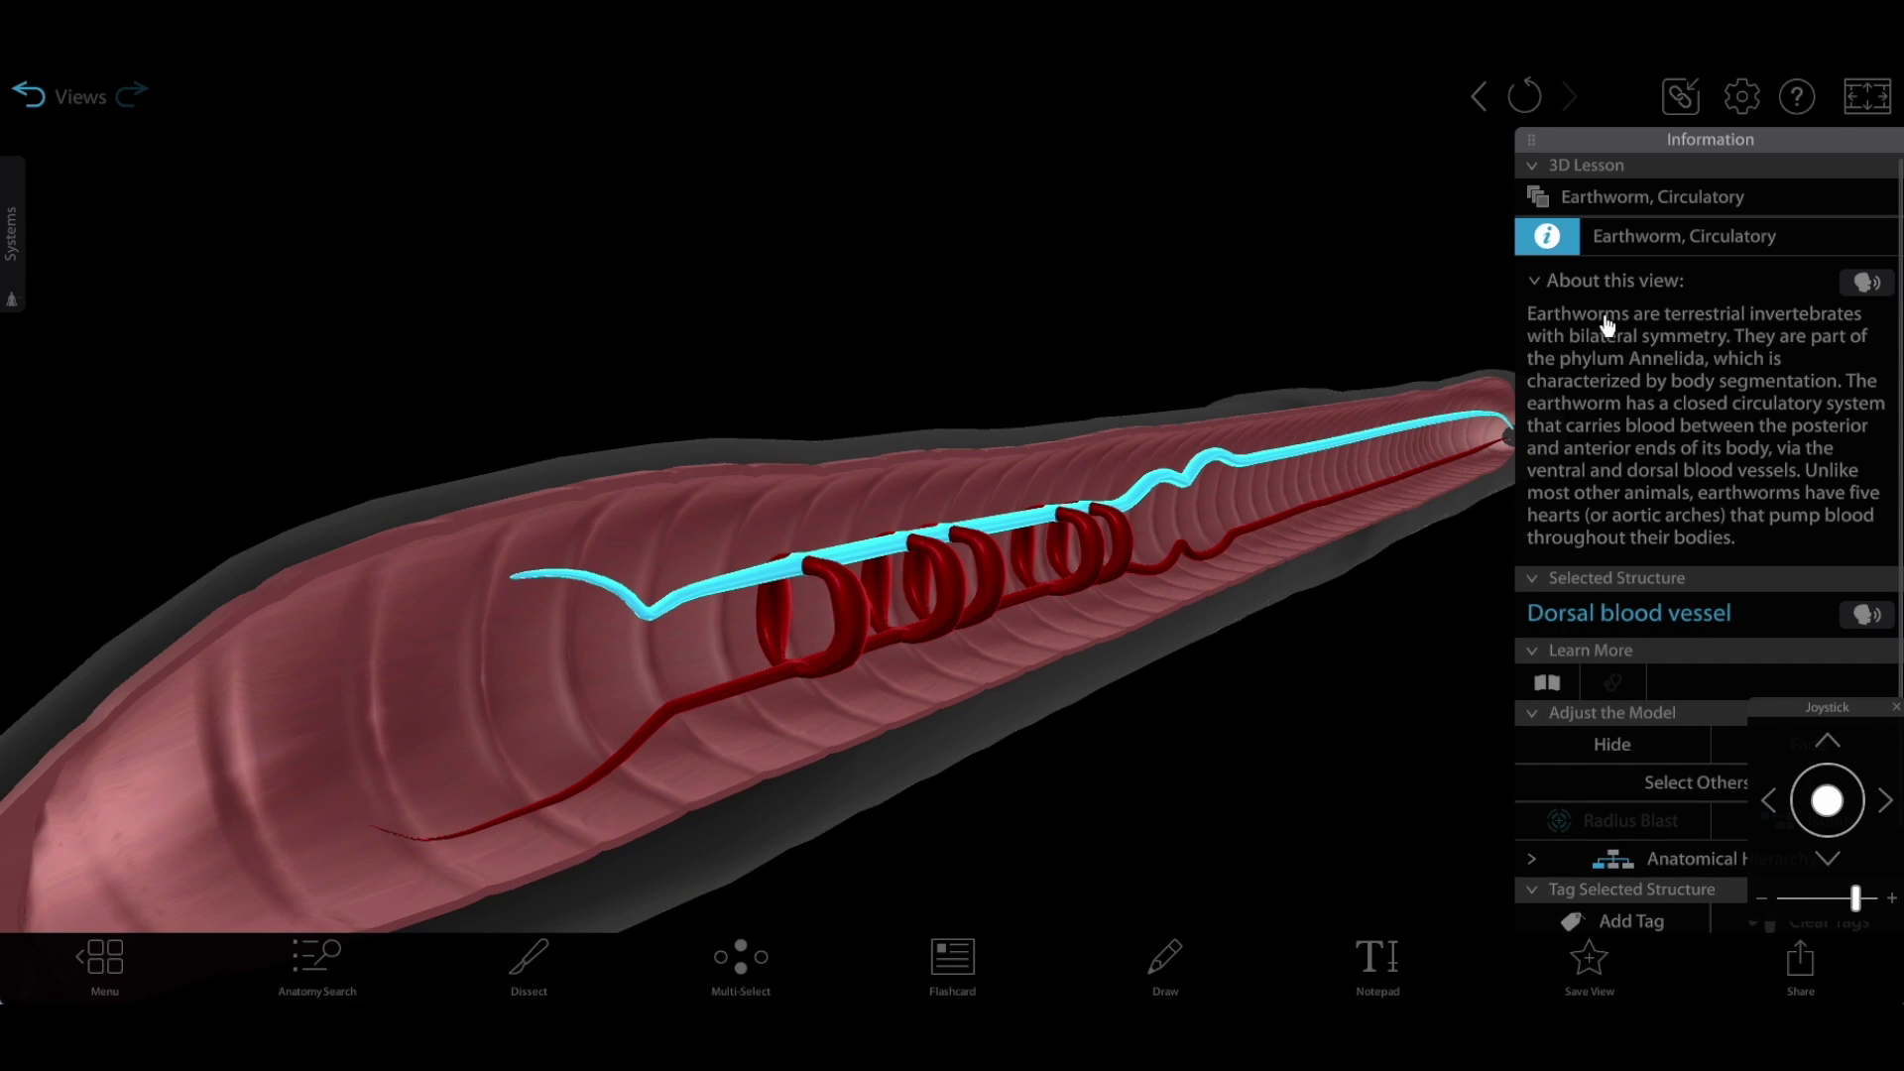
left_click(1184, 596)
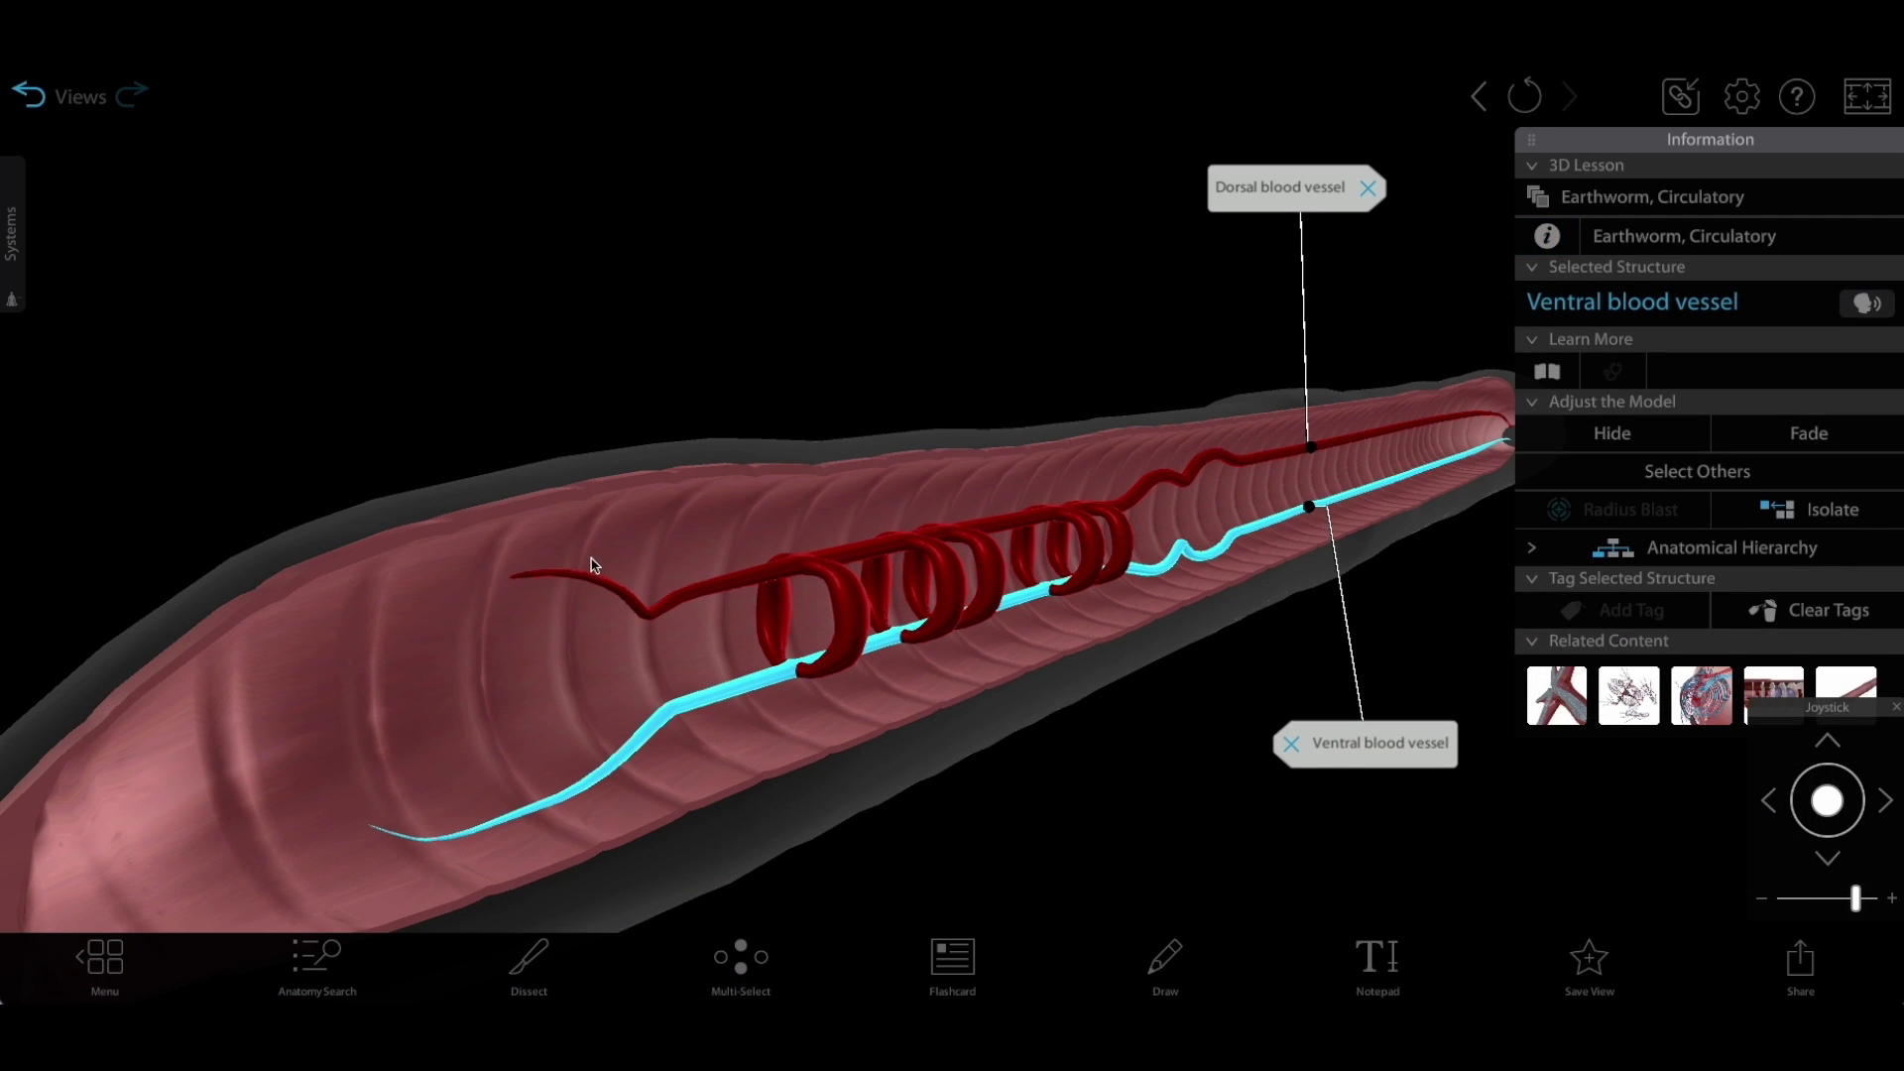
left_click(804, 588)
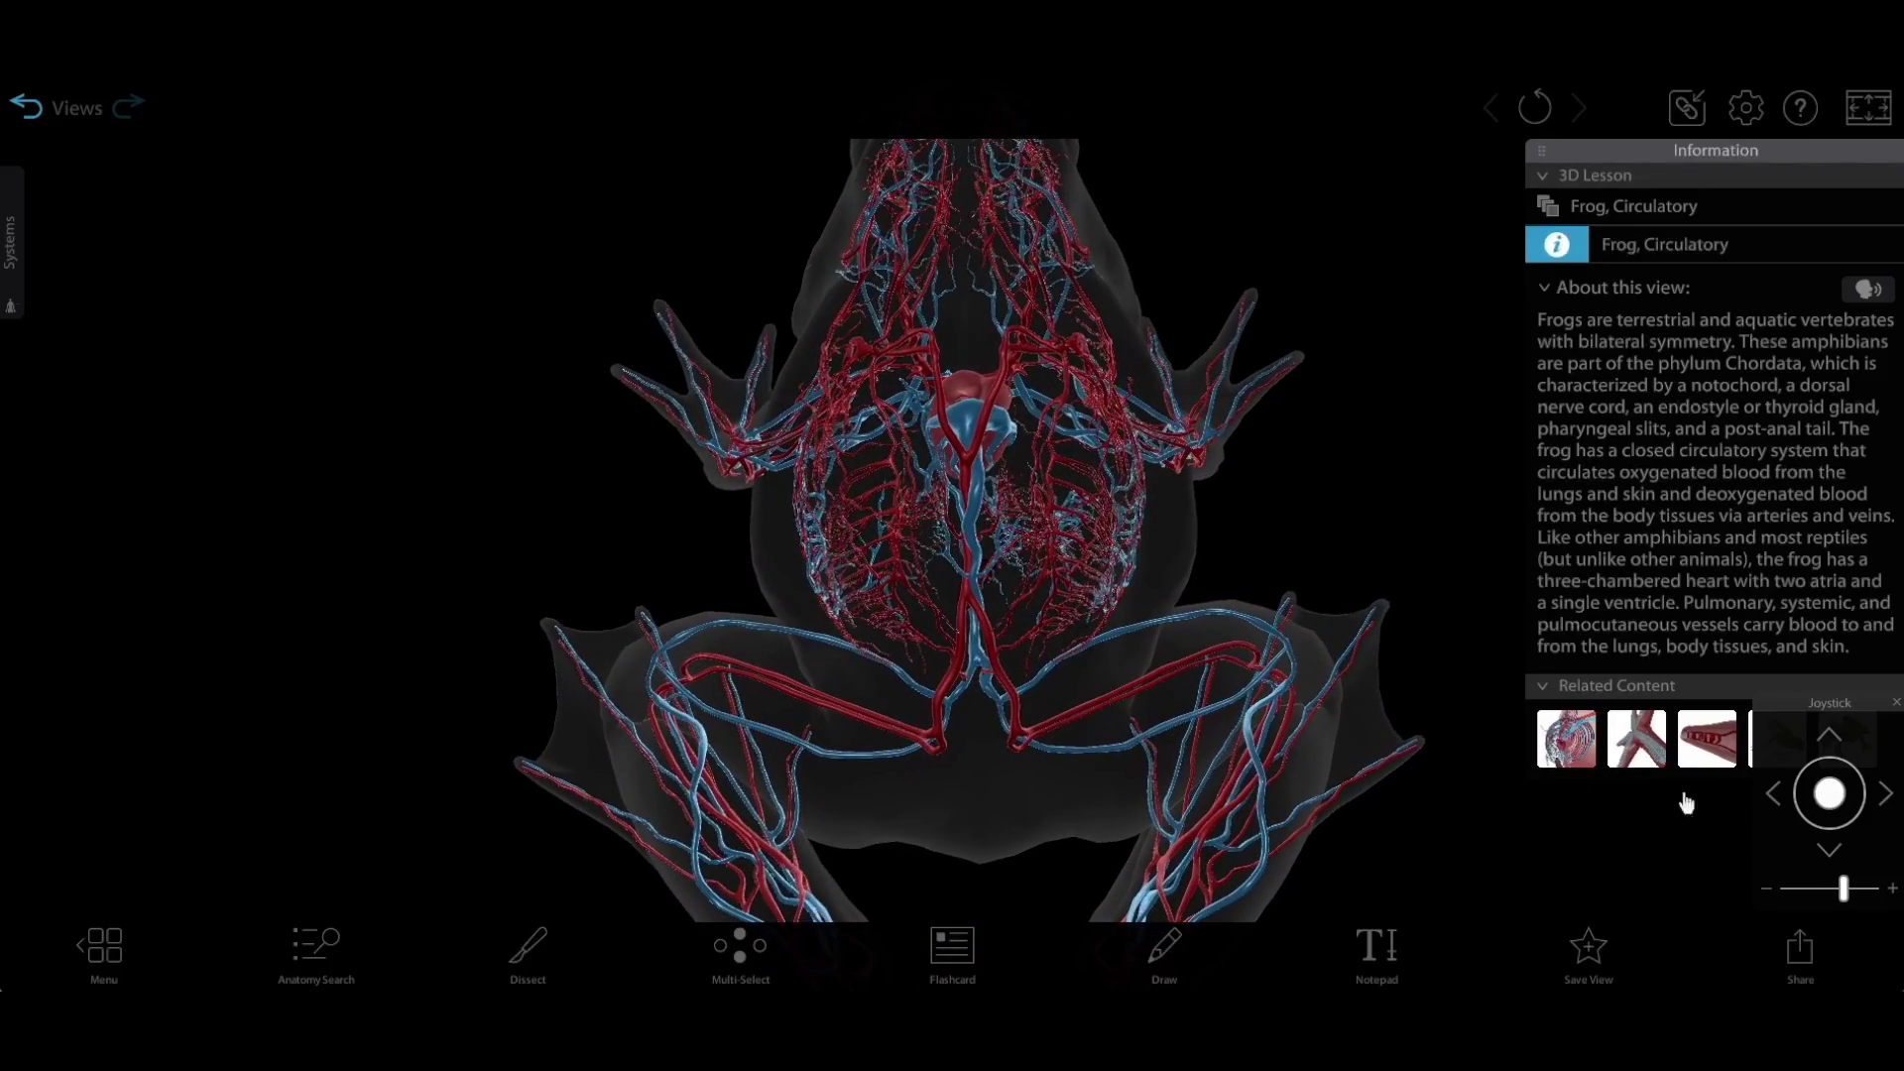
- Select the frog's arteries and veins and collapse the description text
left_click(941, 705)
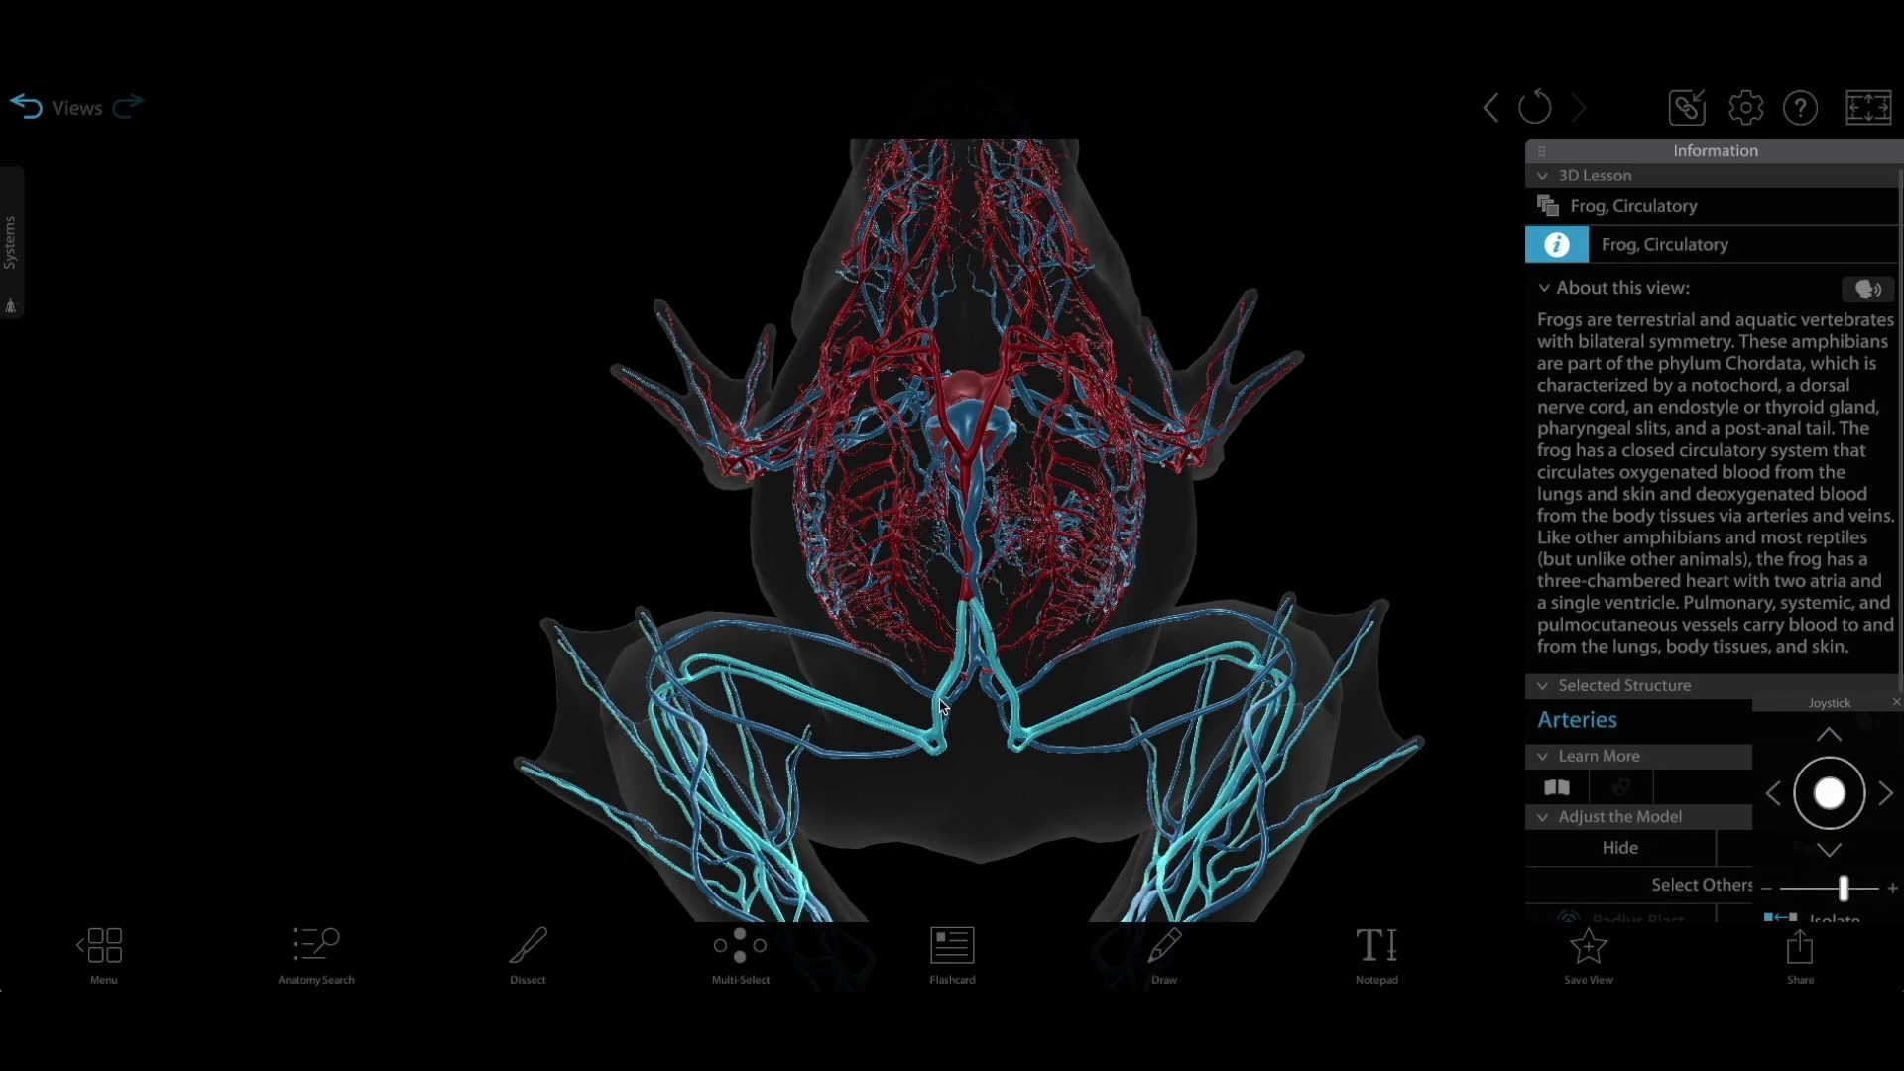
left_click(1557, 246)
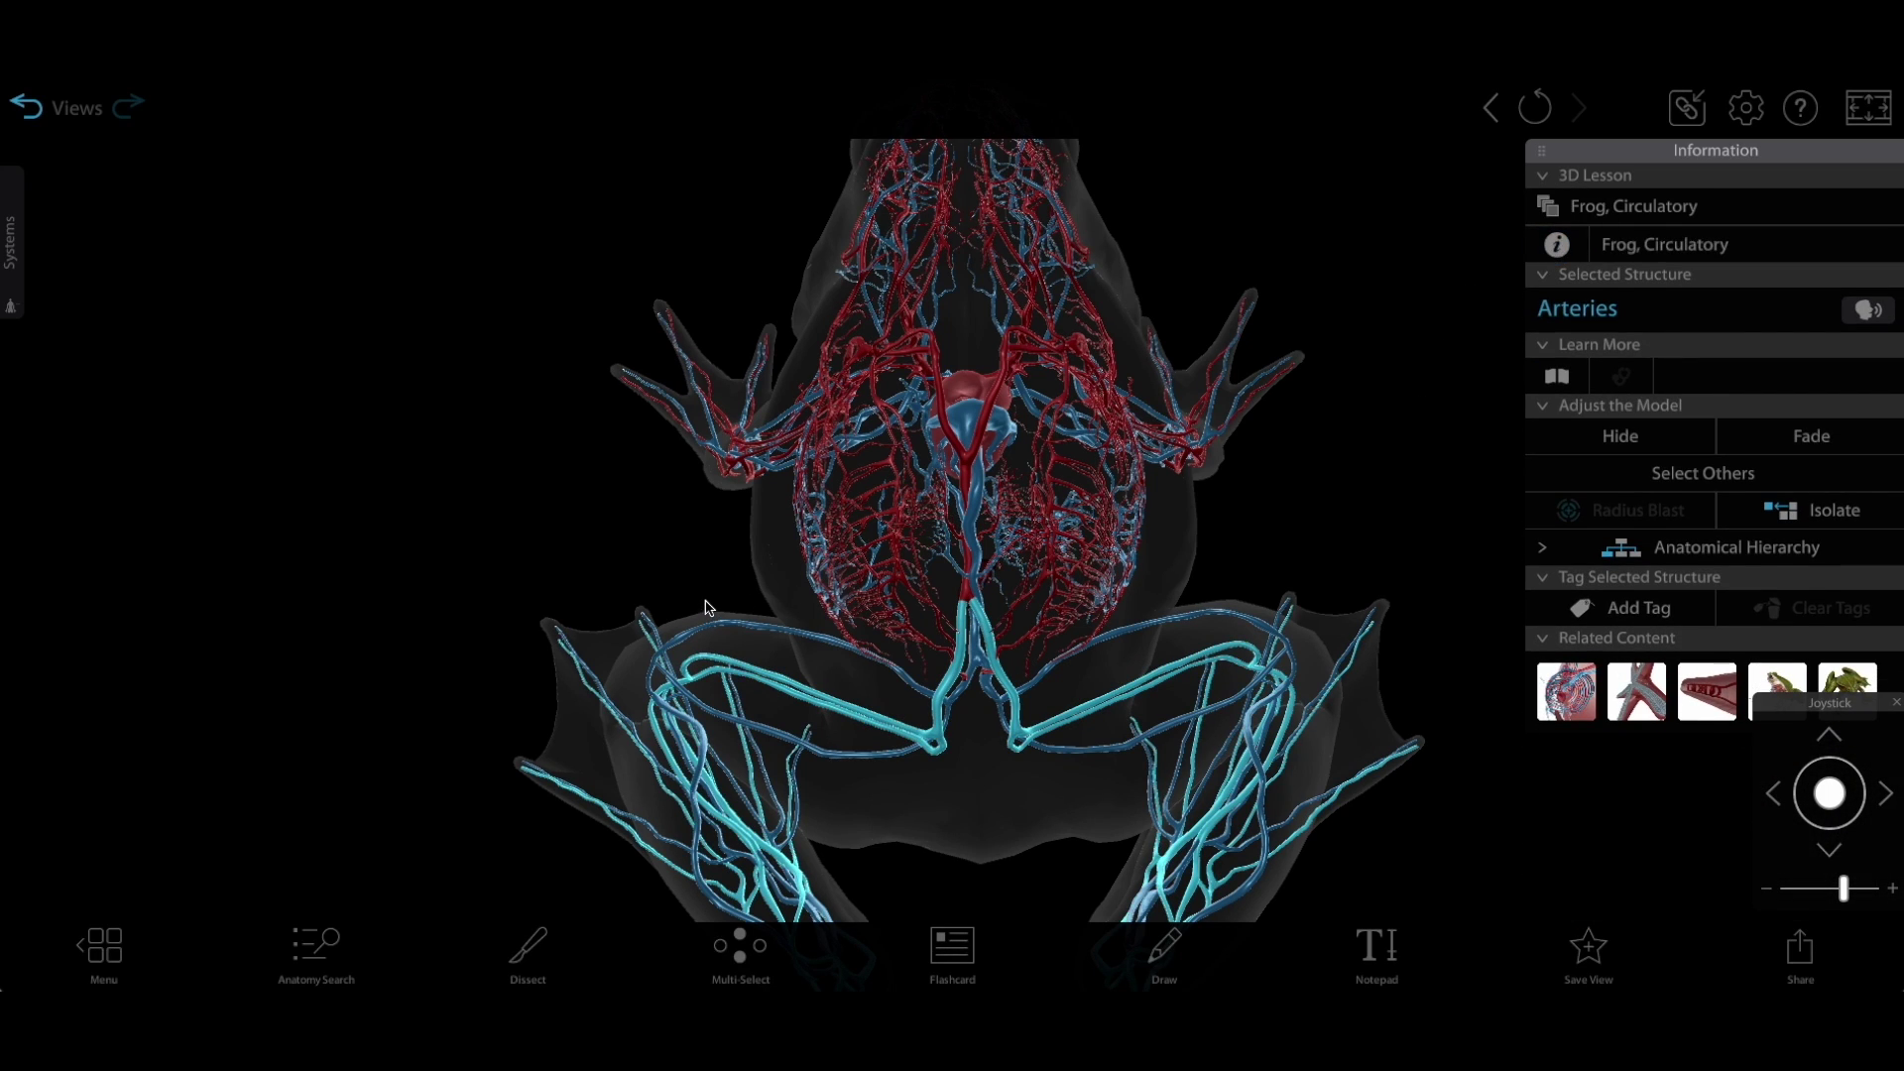
left_click(759, 633)
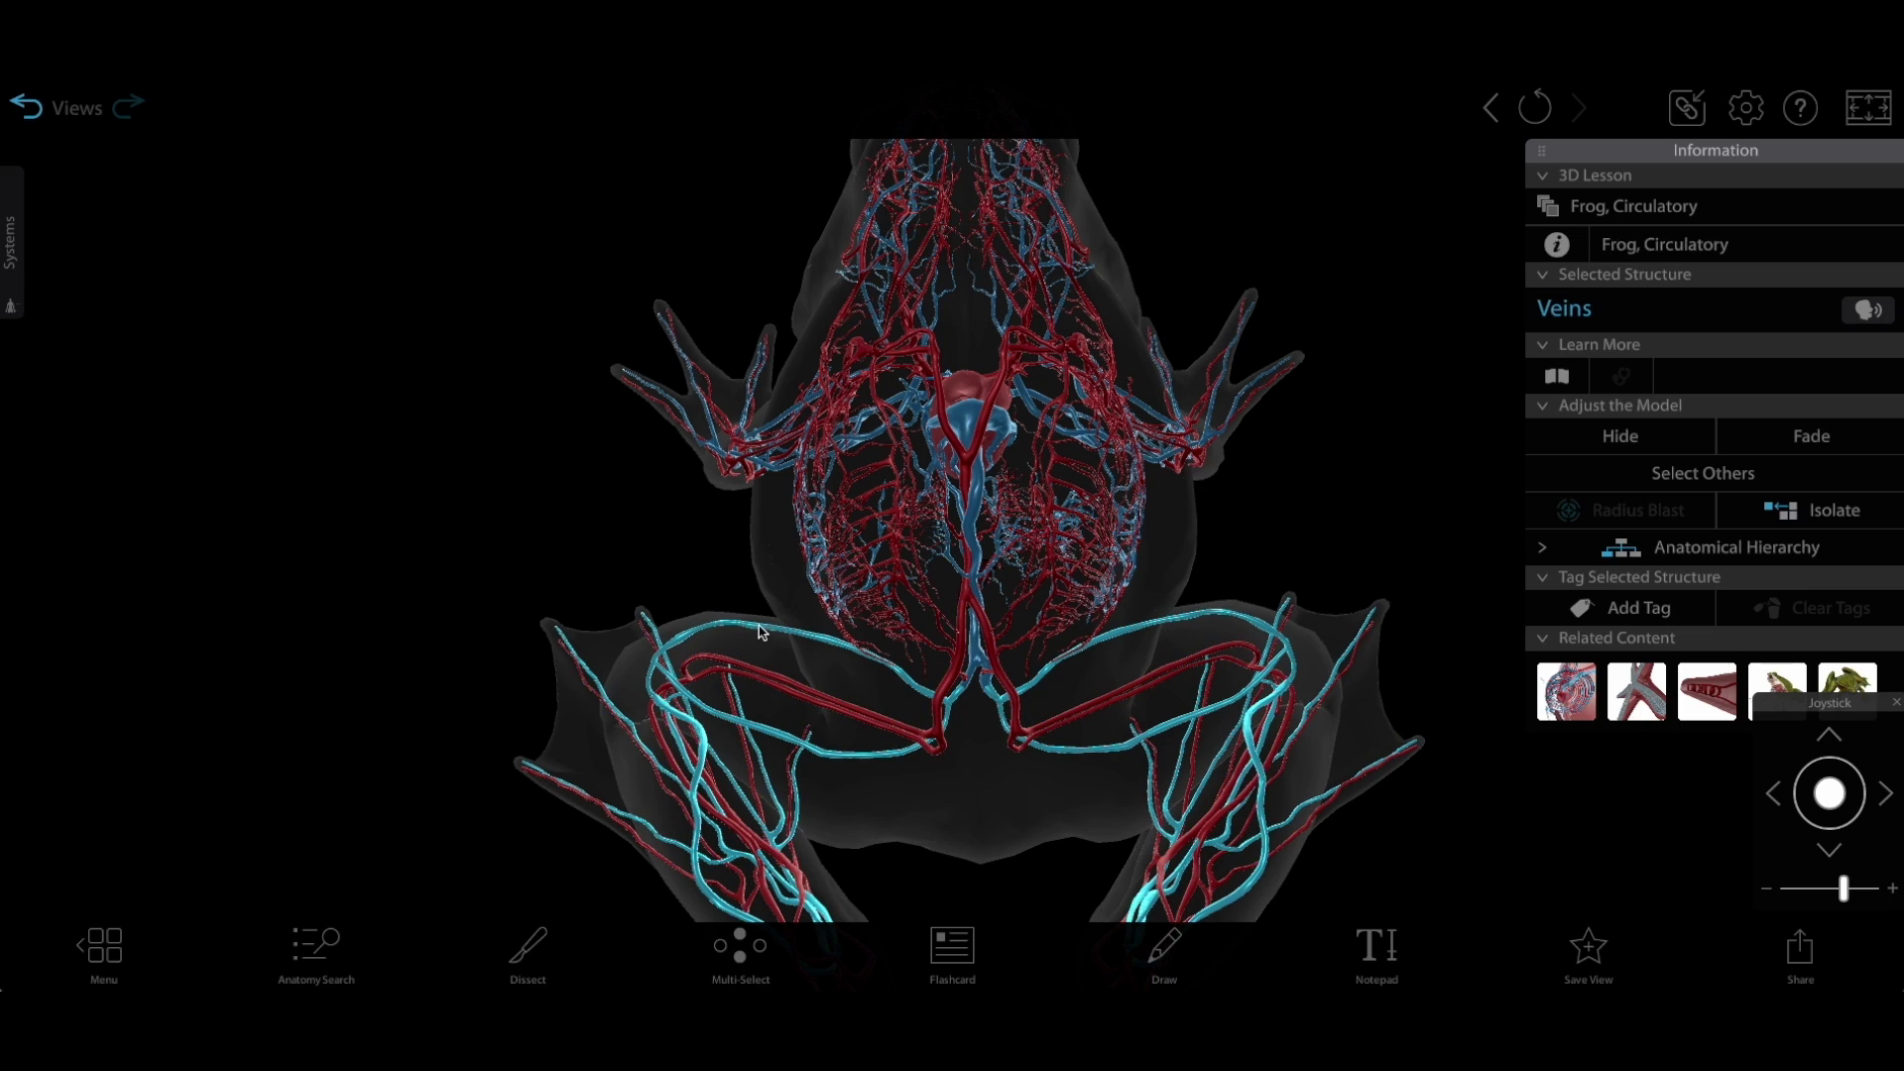
- Rotate the frog and select the arteries and veins in its arm
left_click_drag(693, 535, 773, 569)
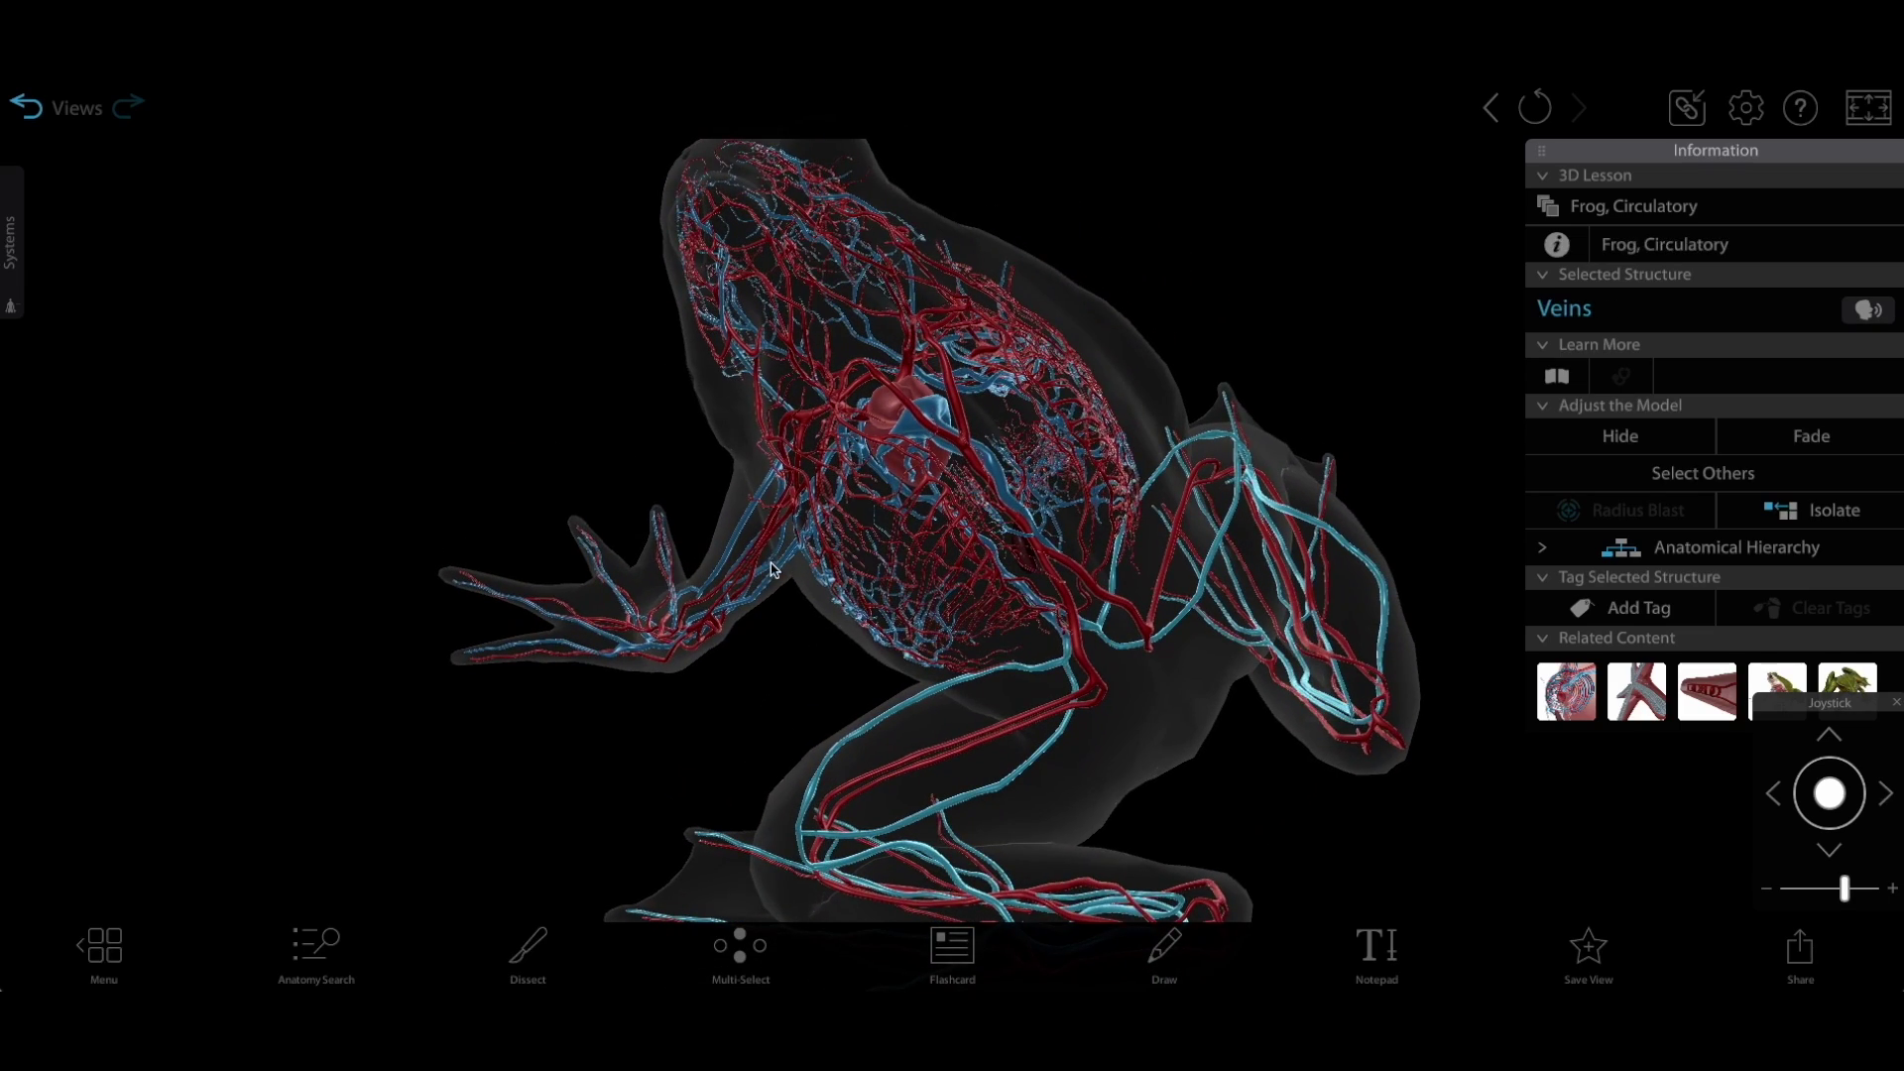
left_click(746, 537)
left_click(744, 533)
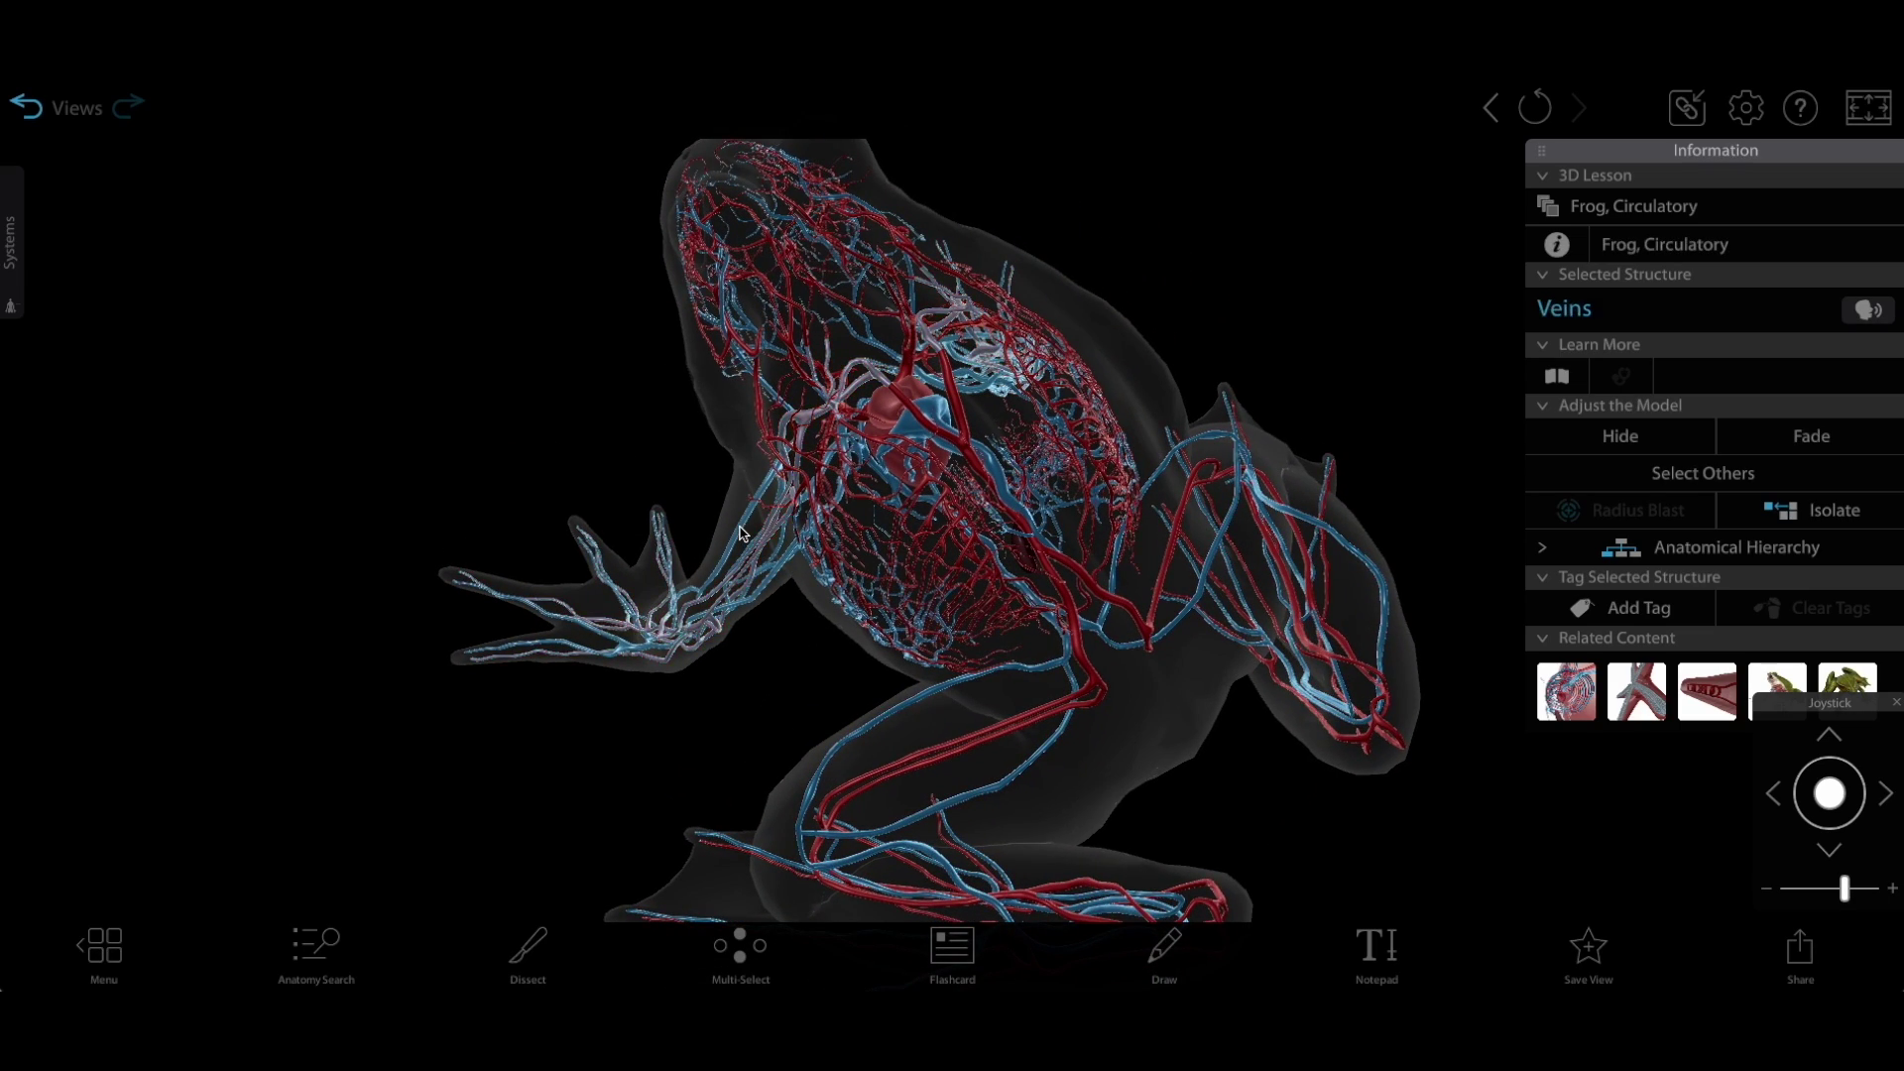
left_click_drag(936, 501, 970, 435)
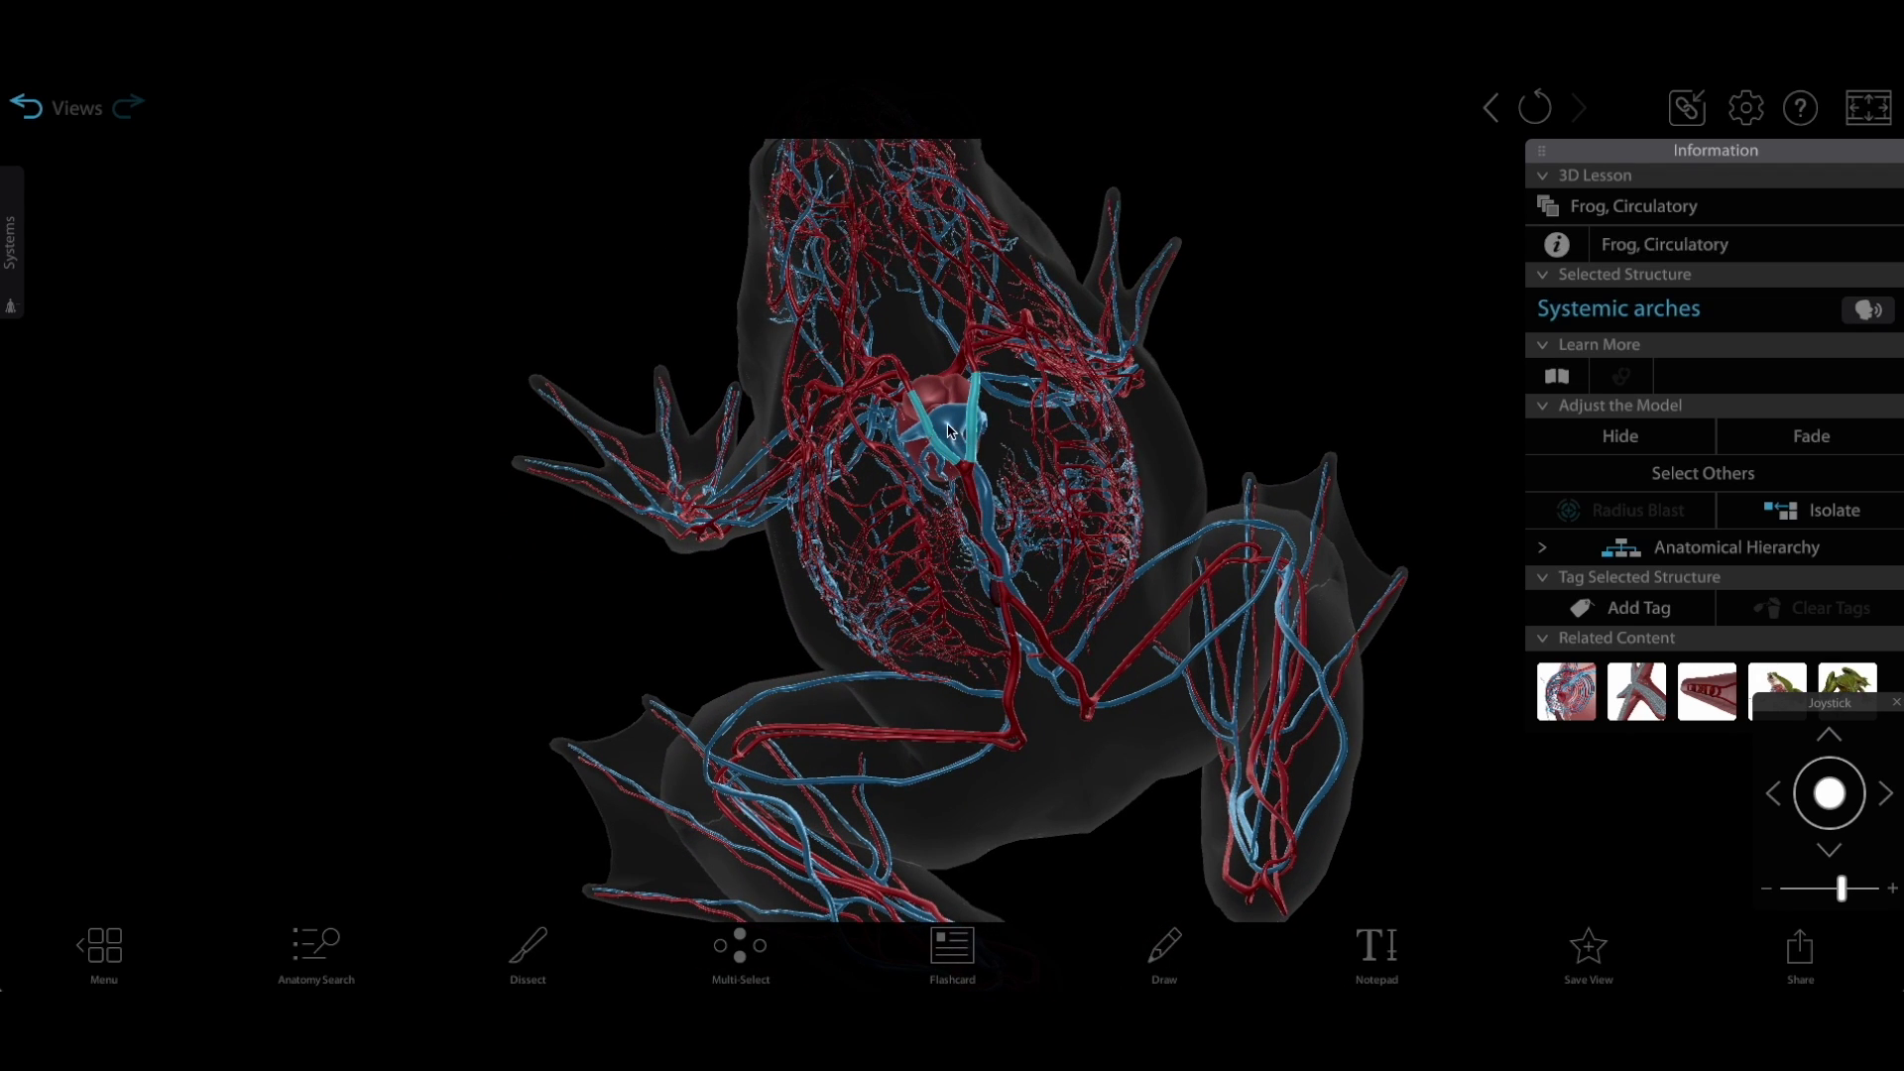
- Isolate the frog's heart using the left atrium's anatomical hierarchy
left_click(1556, 547)
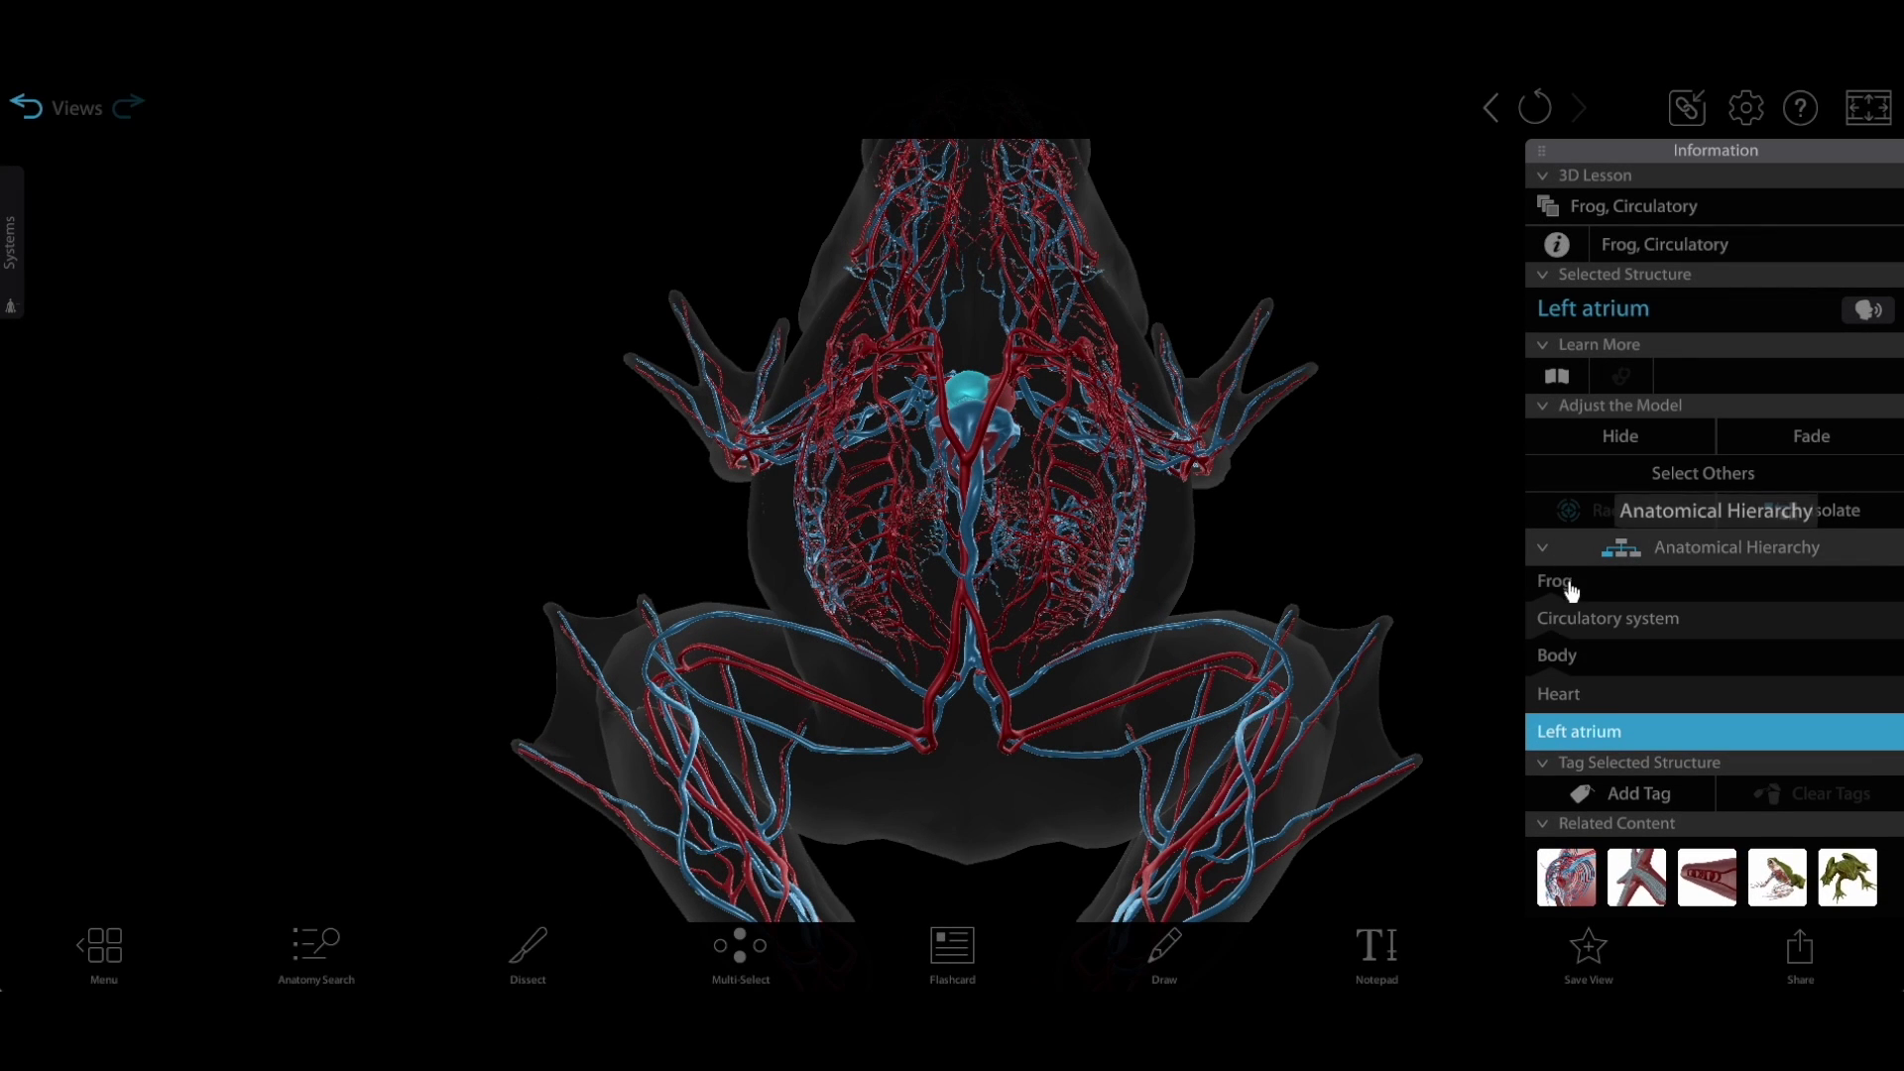
left_click(1558, 696)
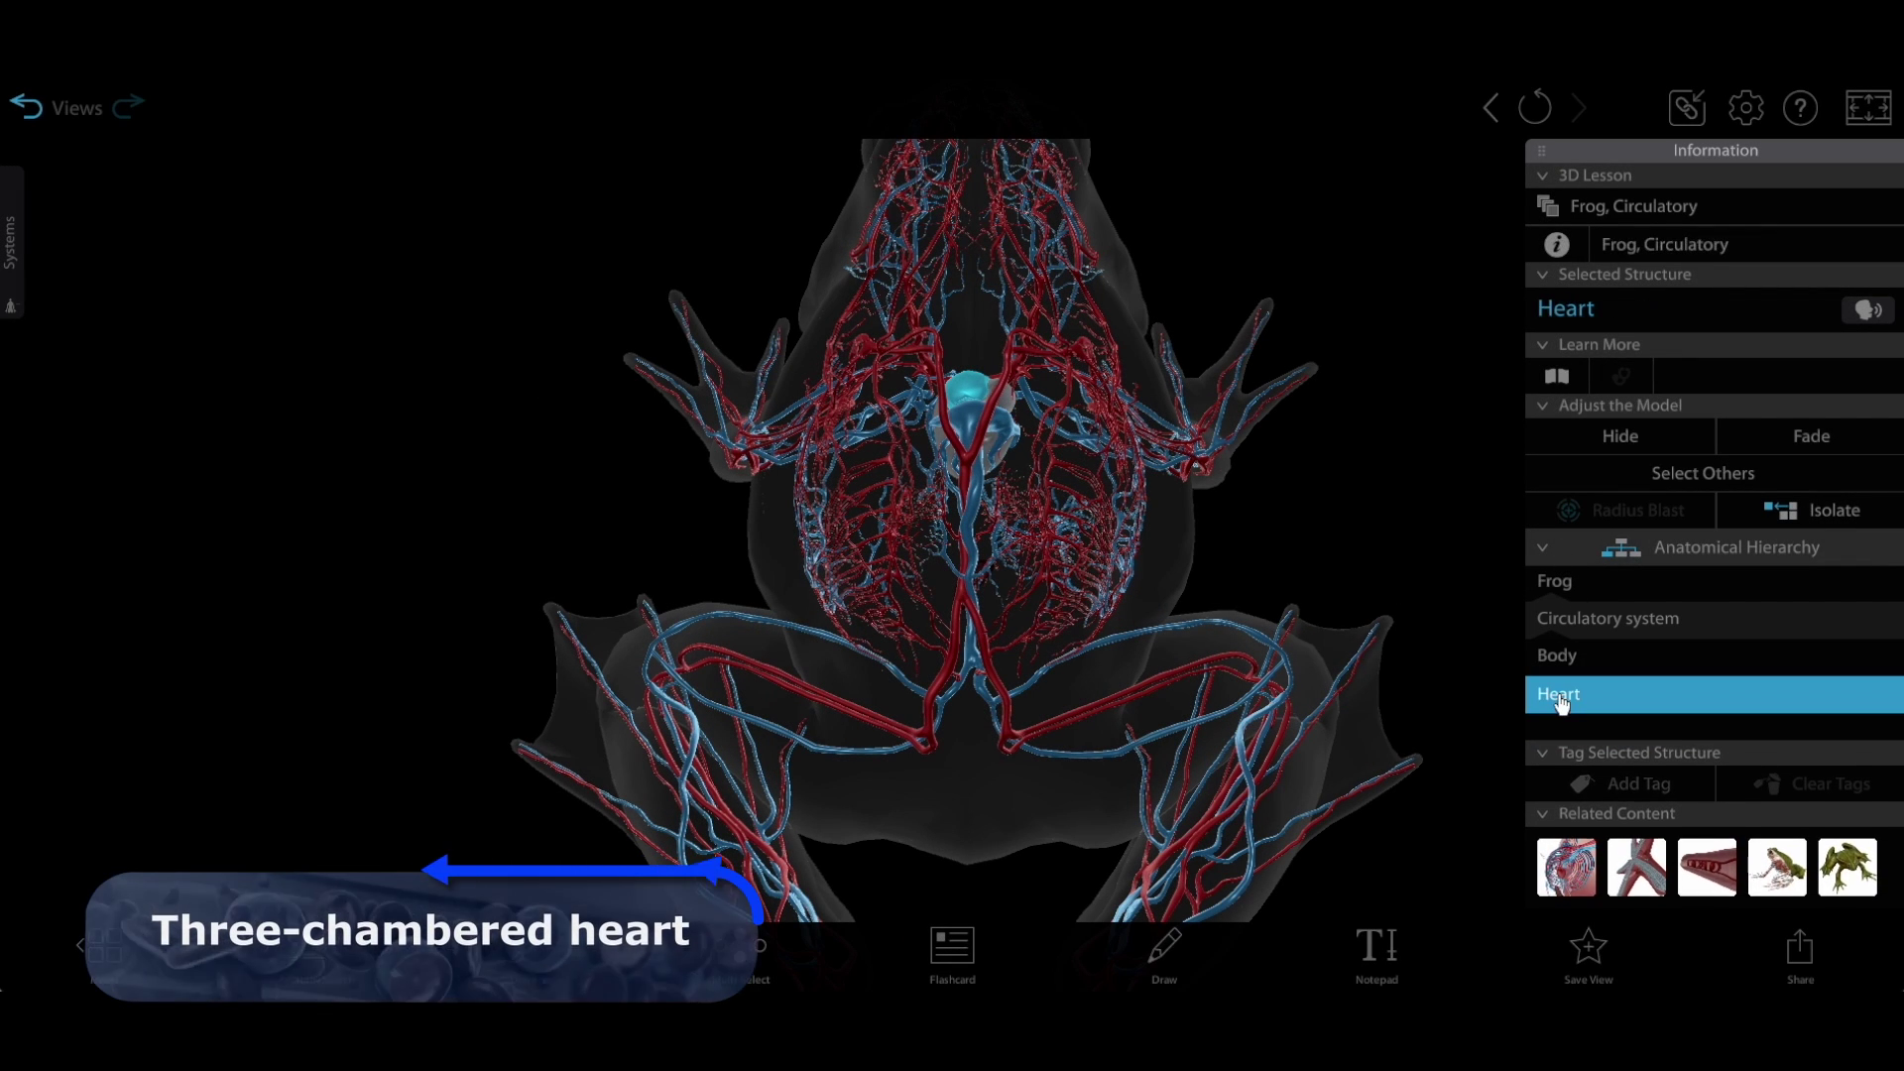
left_click(1822, 510)
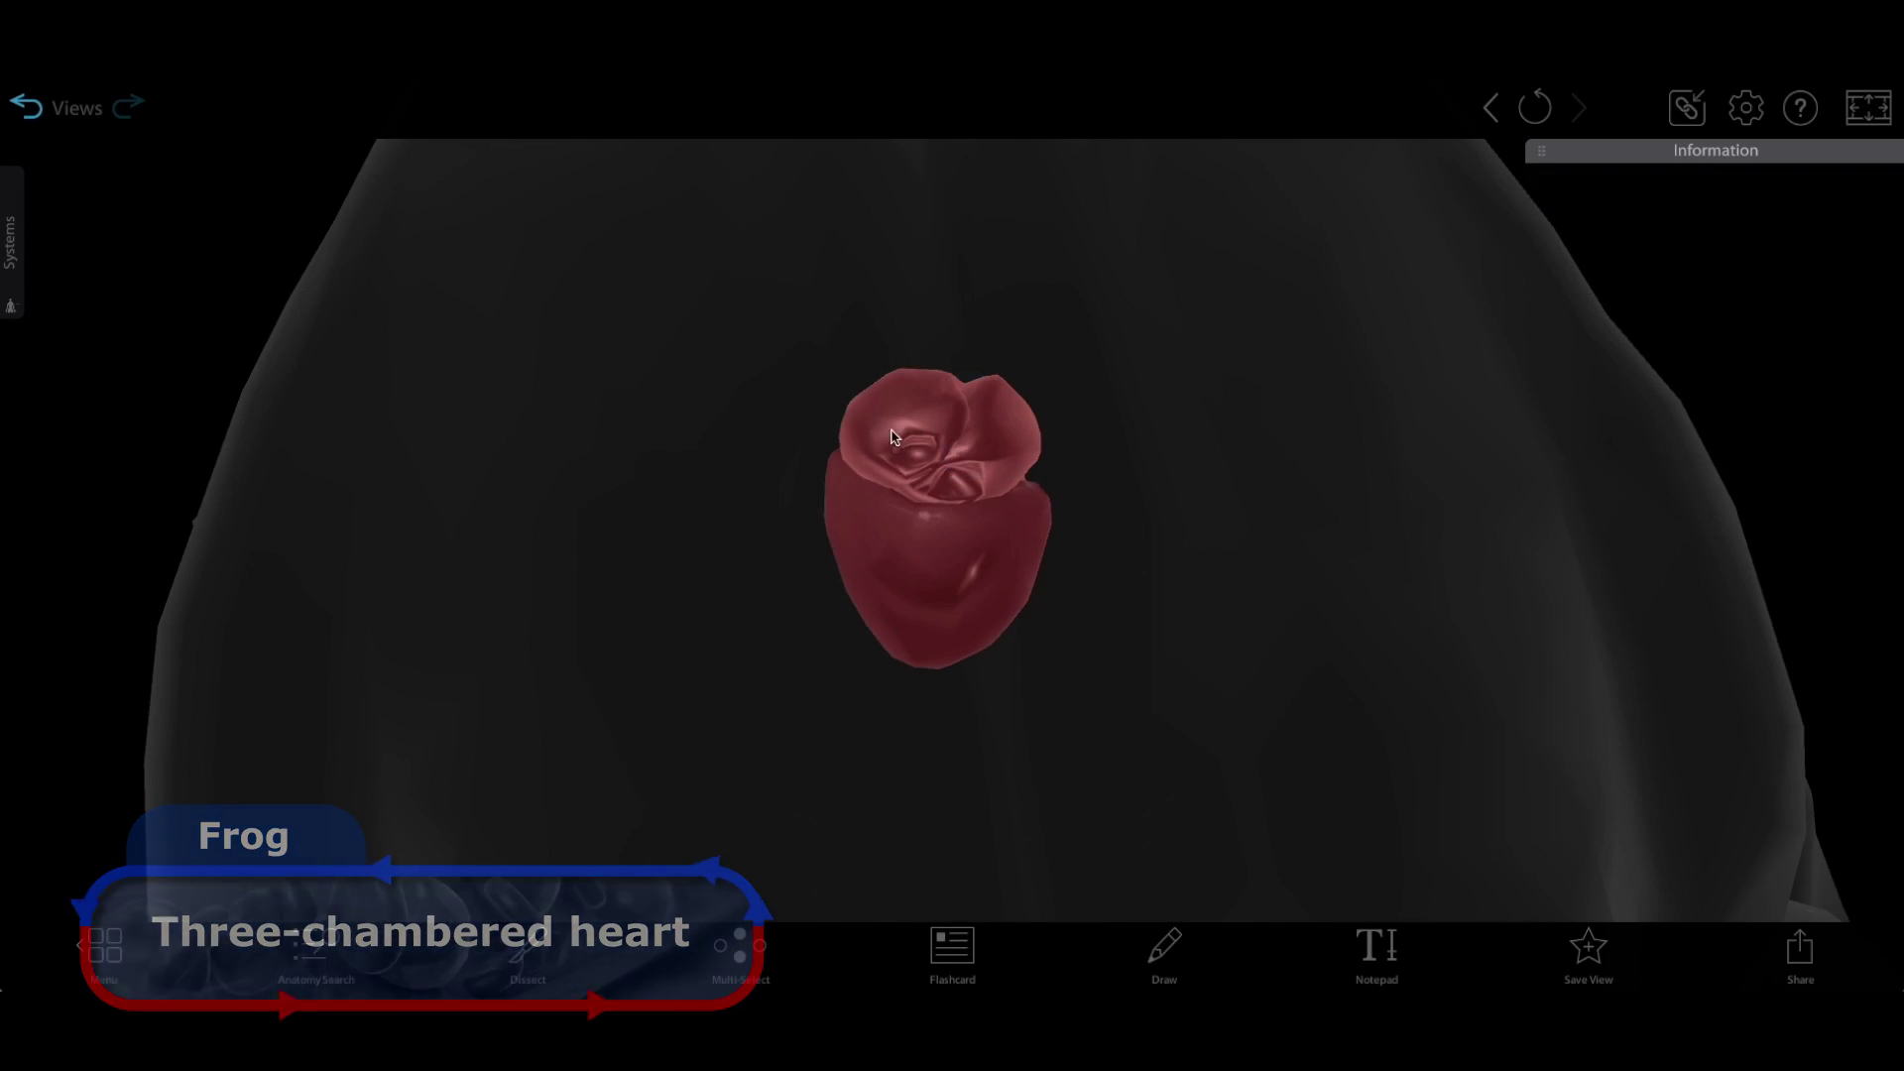
- Select the heart's left atrium, right atrium and ventricle, rotating around it
left_click(883, 418)
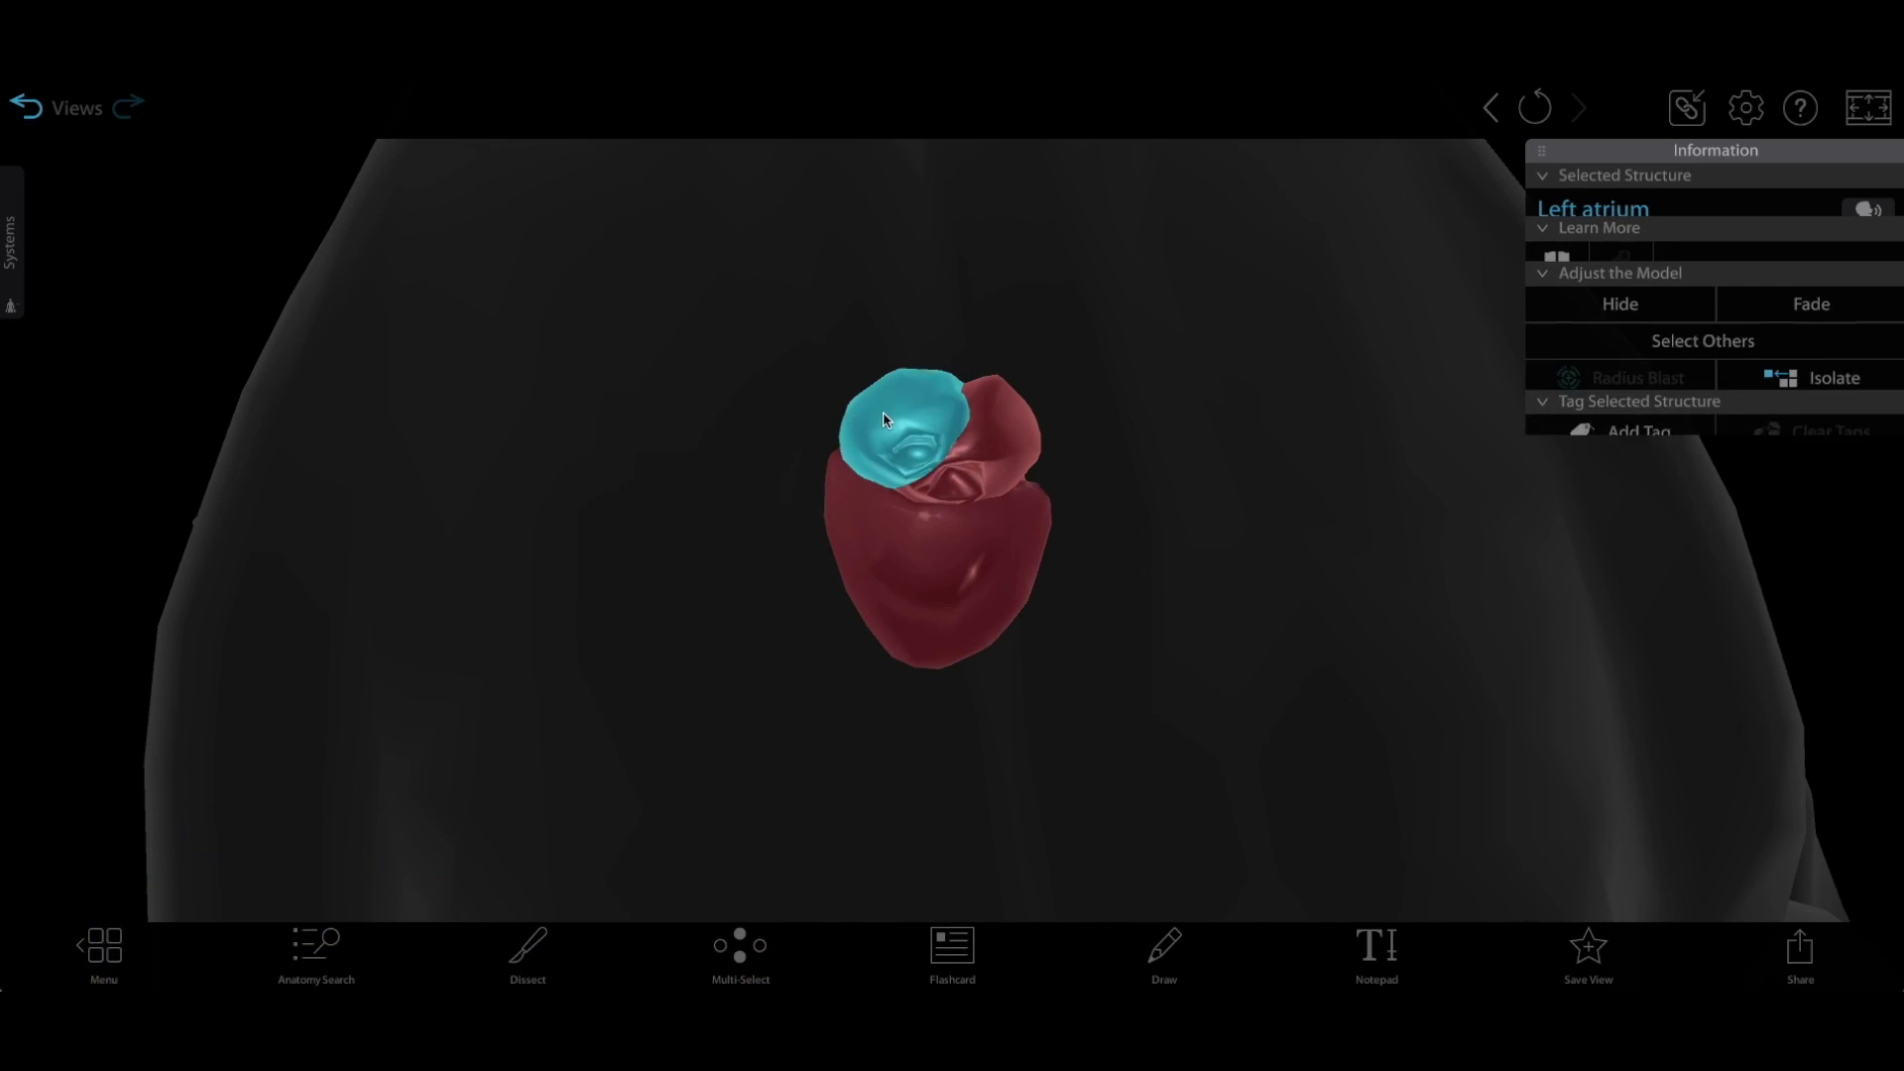
left_click(988, 458)
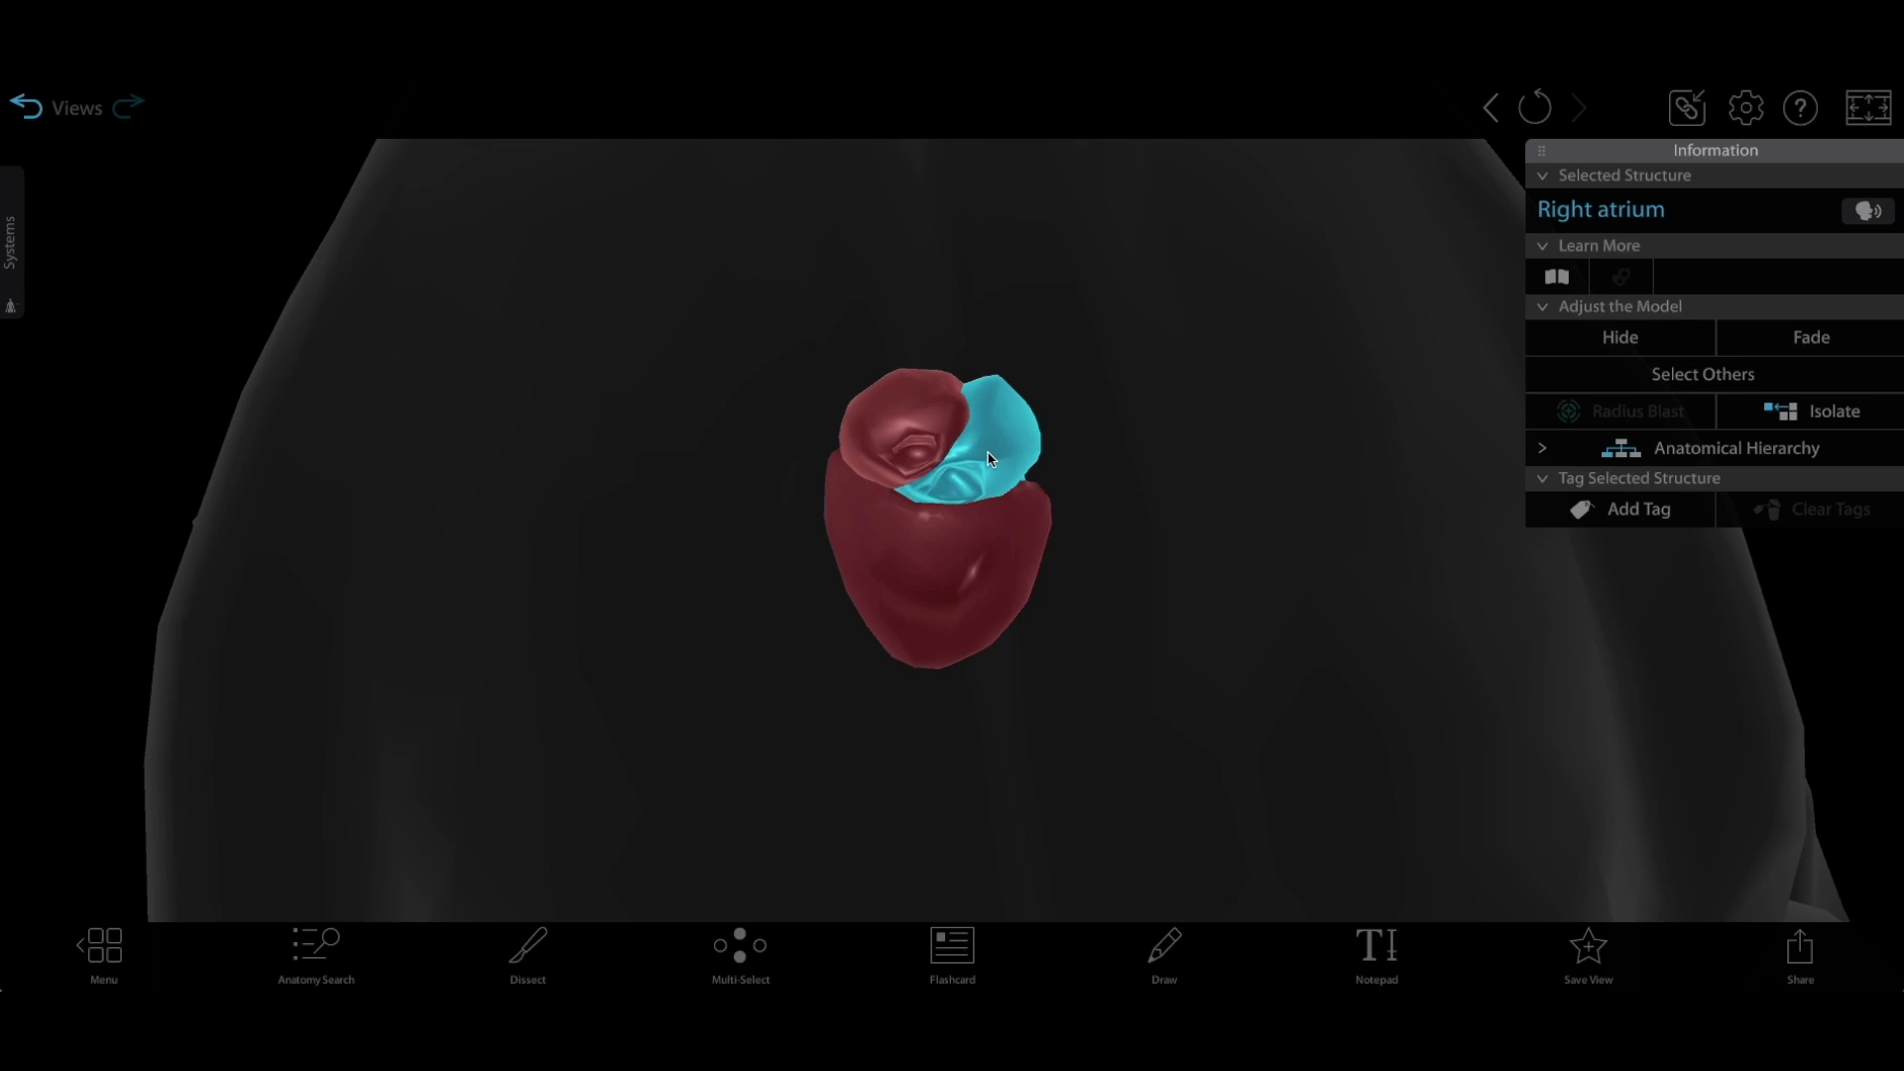
left_click(947, 618)
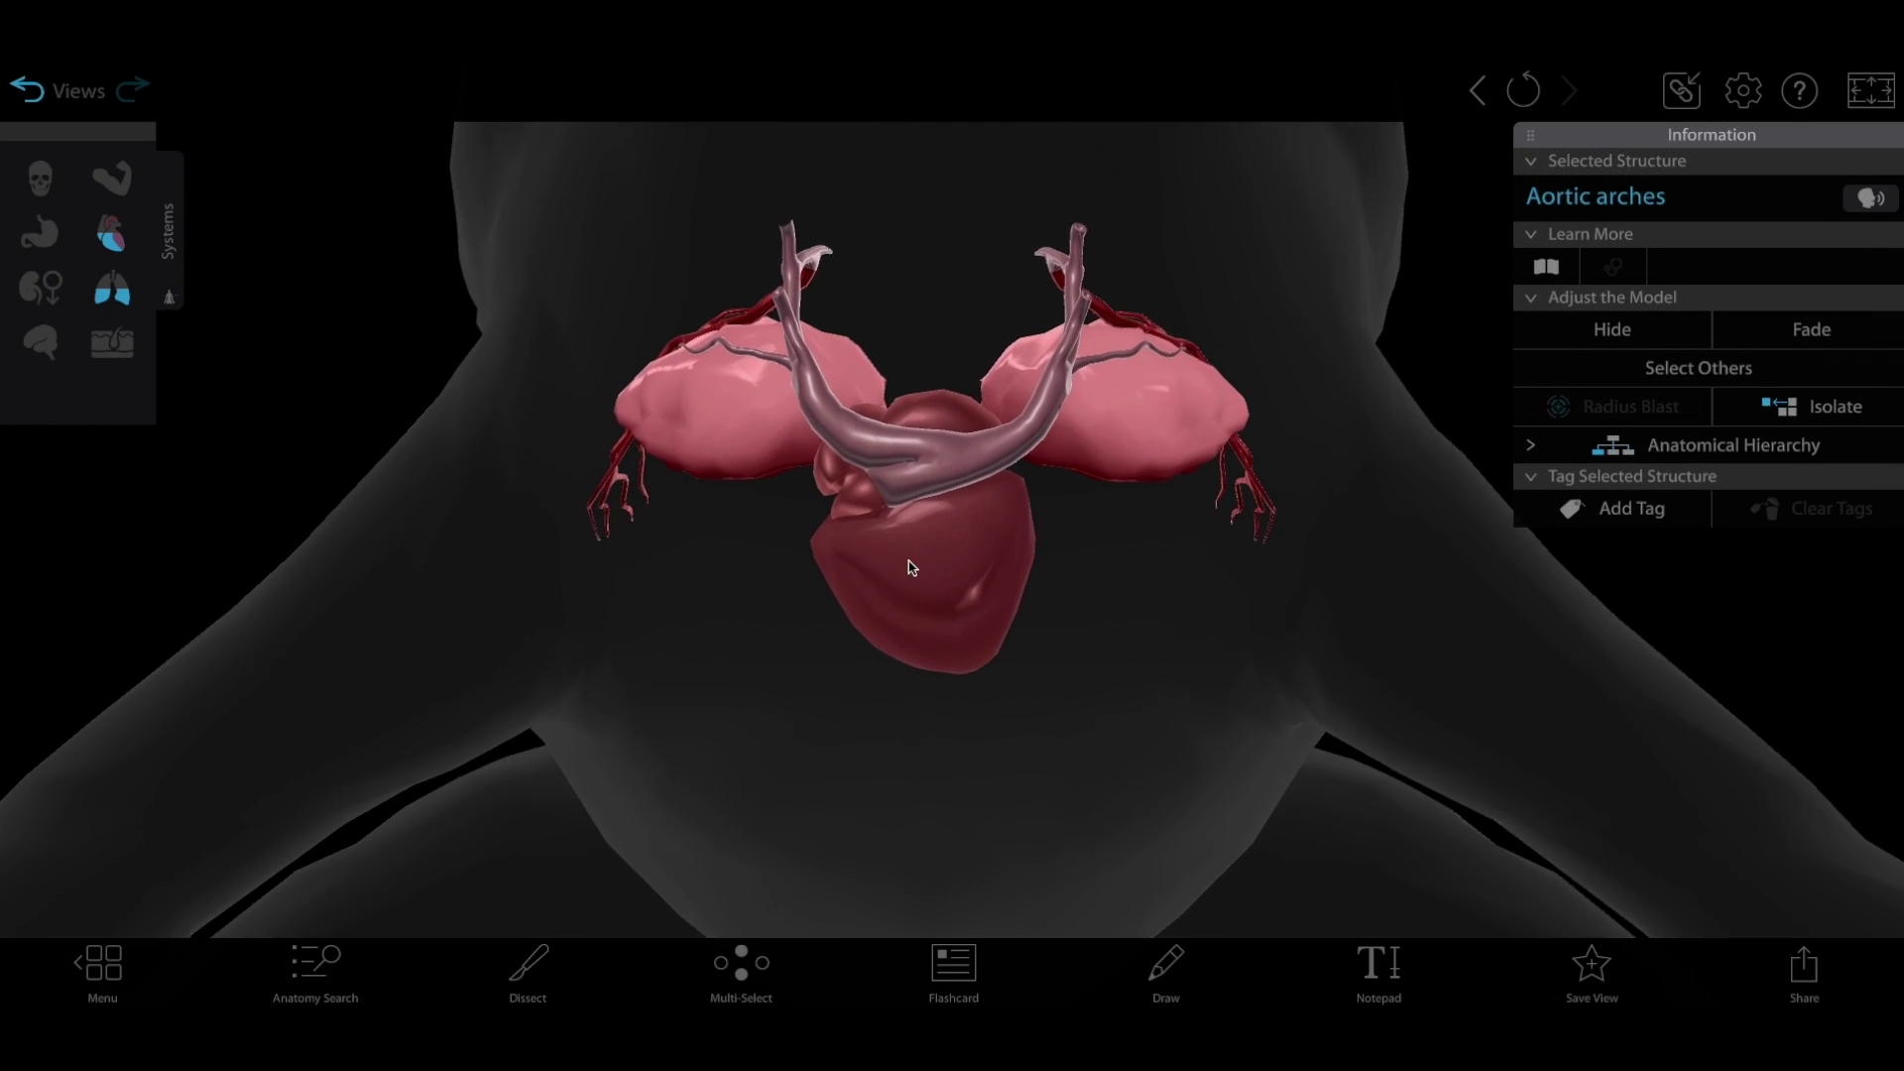
mouse_move(898, 591)
left_mouse_down()
mouse_move(973, 669)
mouse_move(1161, 726)
mouse_move(868, 714)
mouse_move(781, 643)
left_mouse_up()
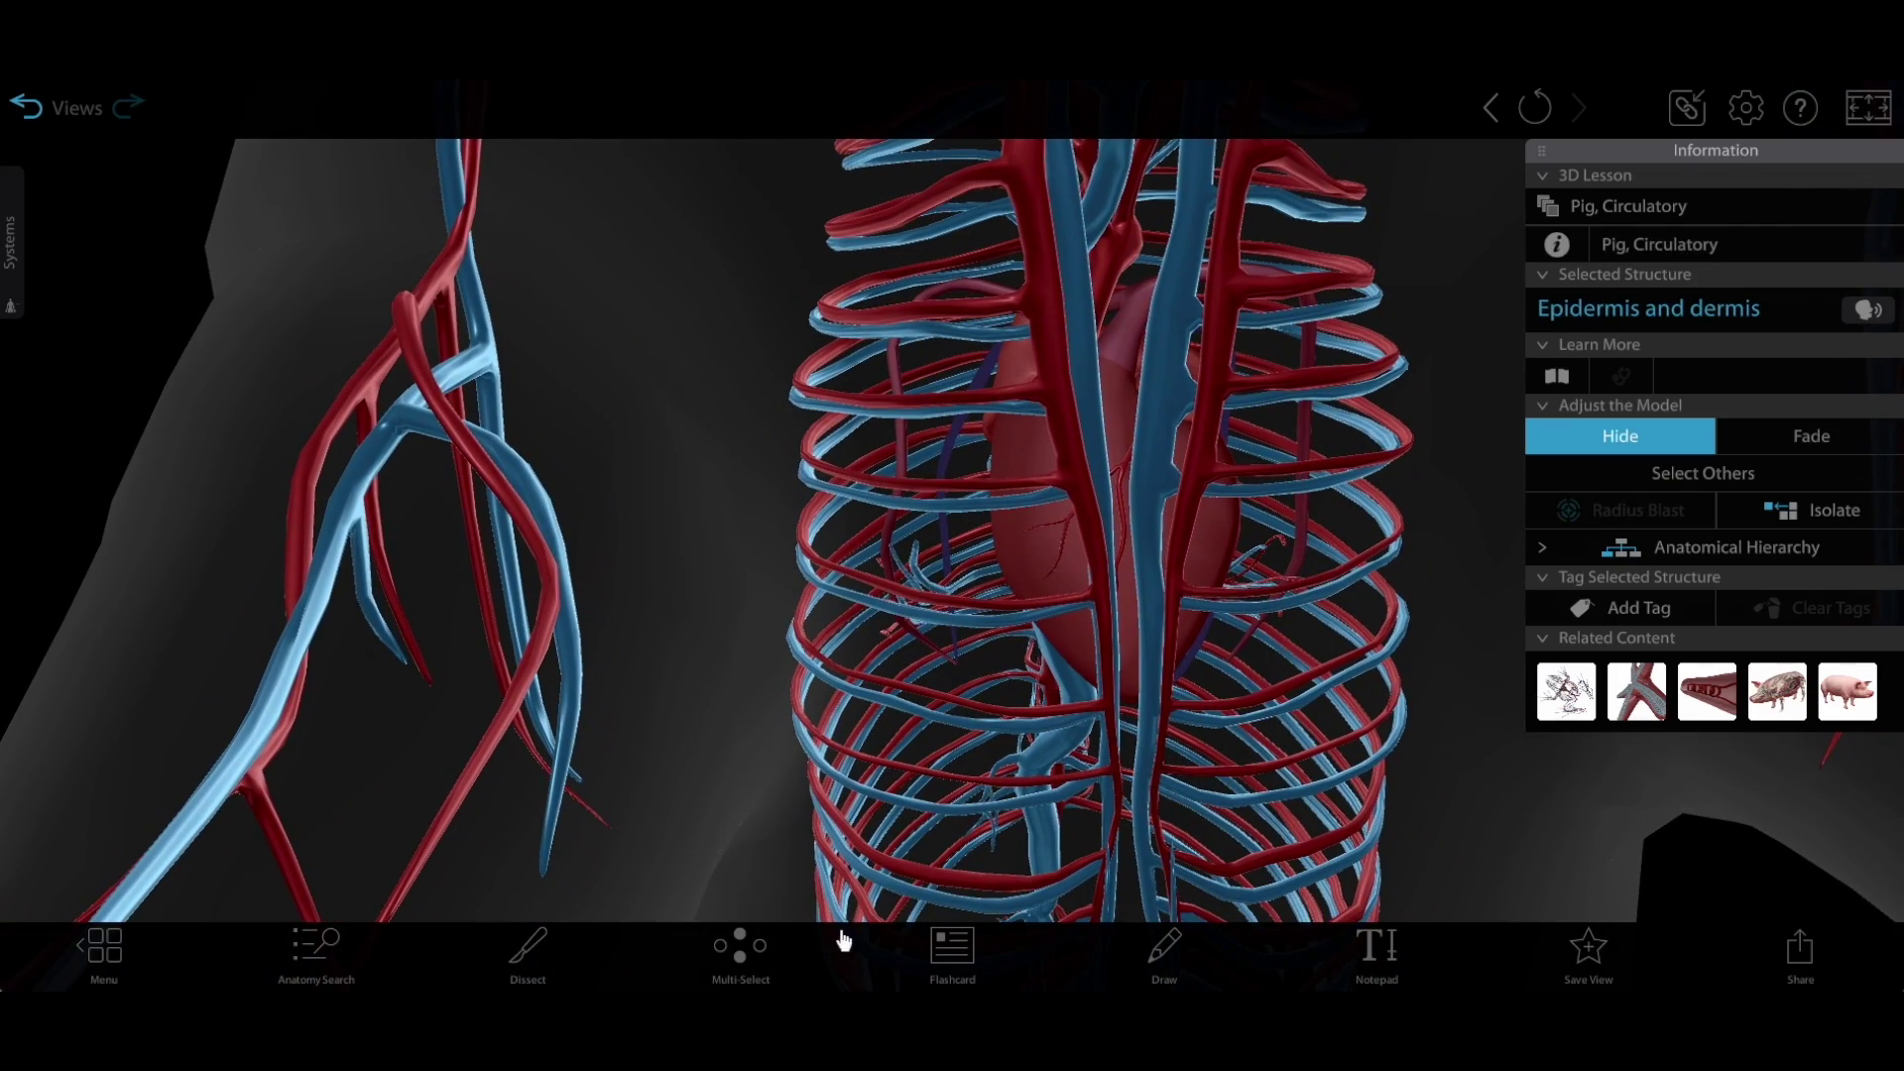
- Dissect away the pig's ribcage vessels, select the right atrium, and start drawing
left_click(1080, 447)
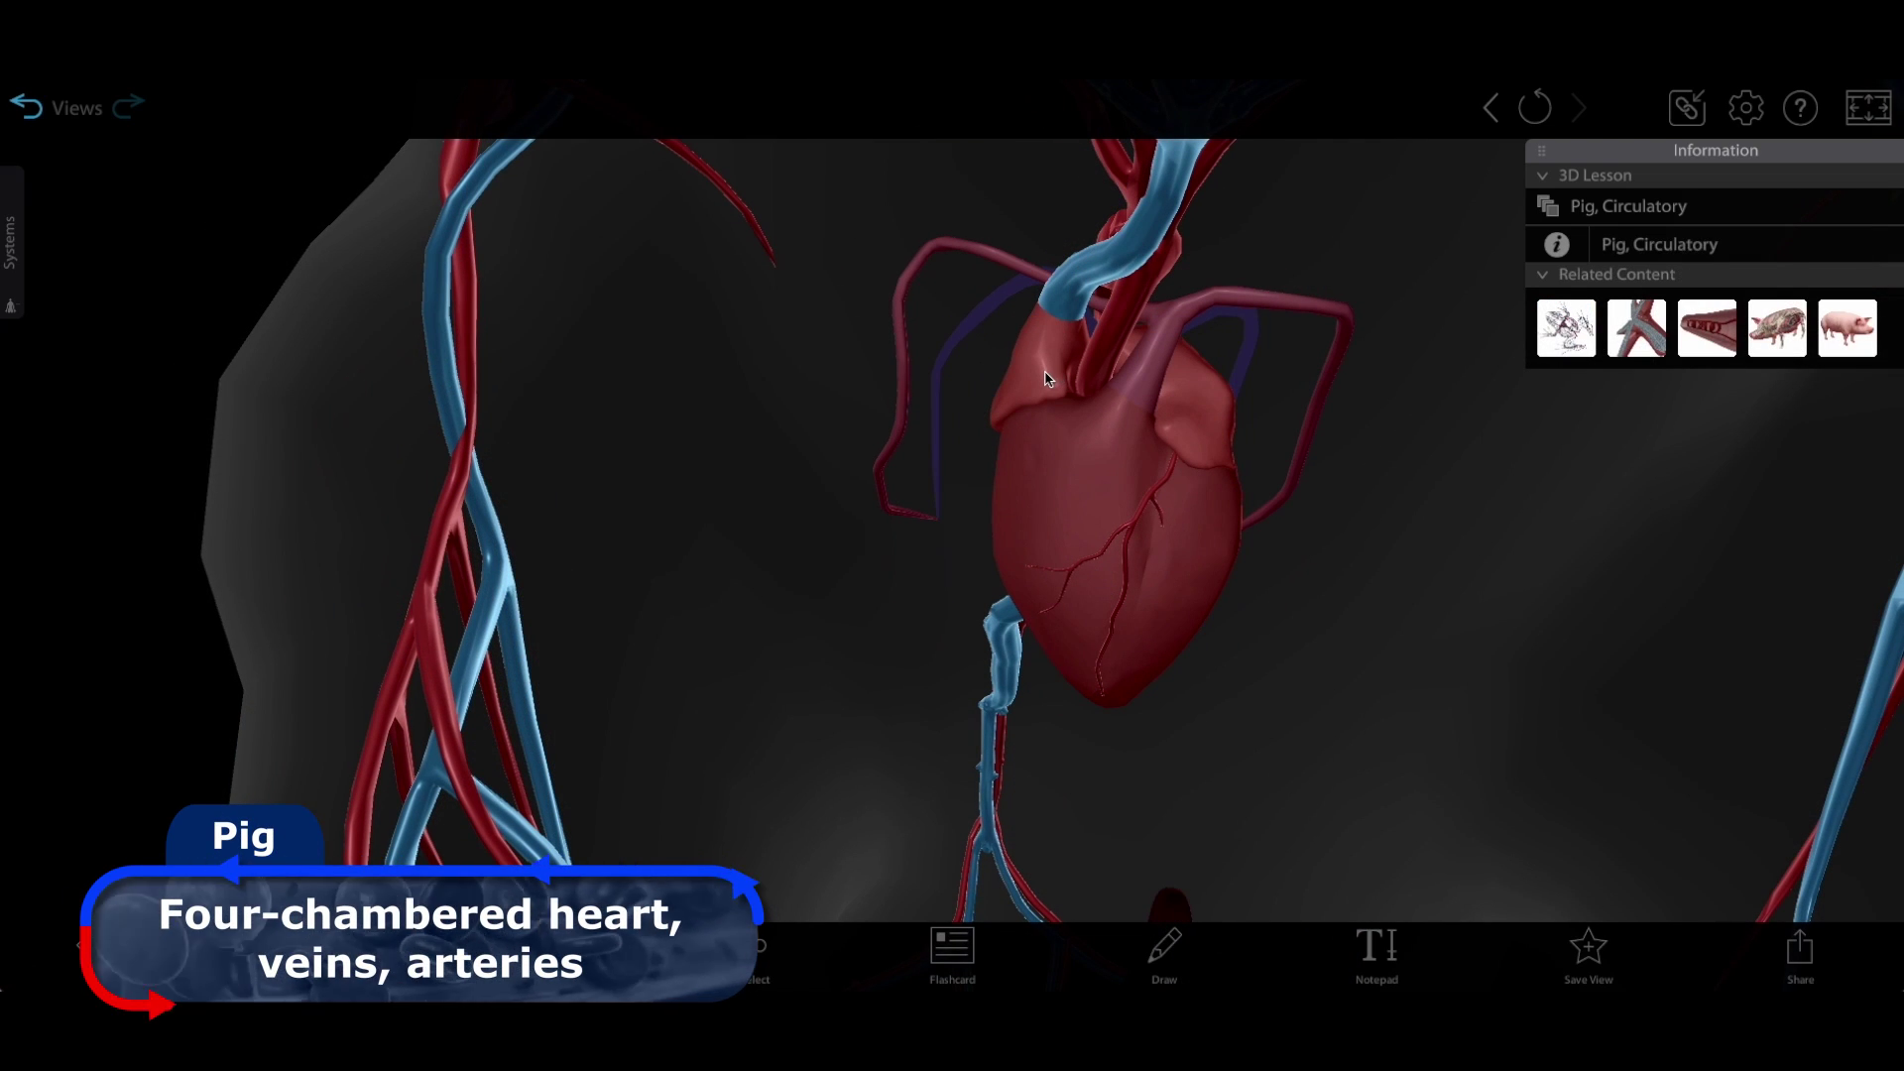
left_click(1047, 380)
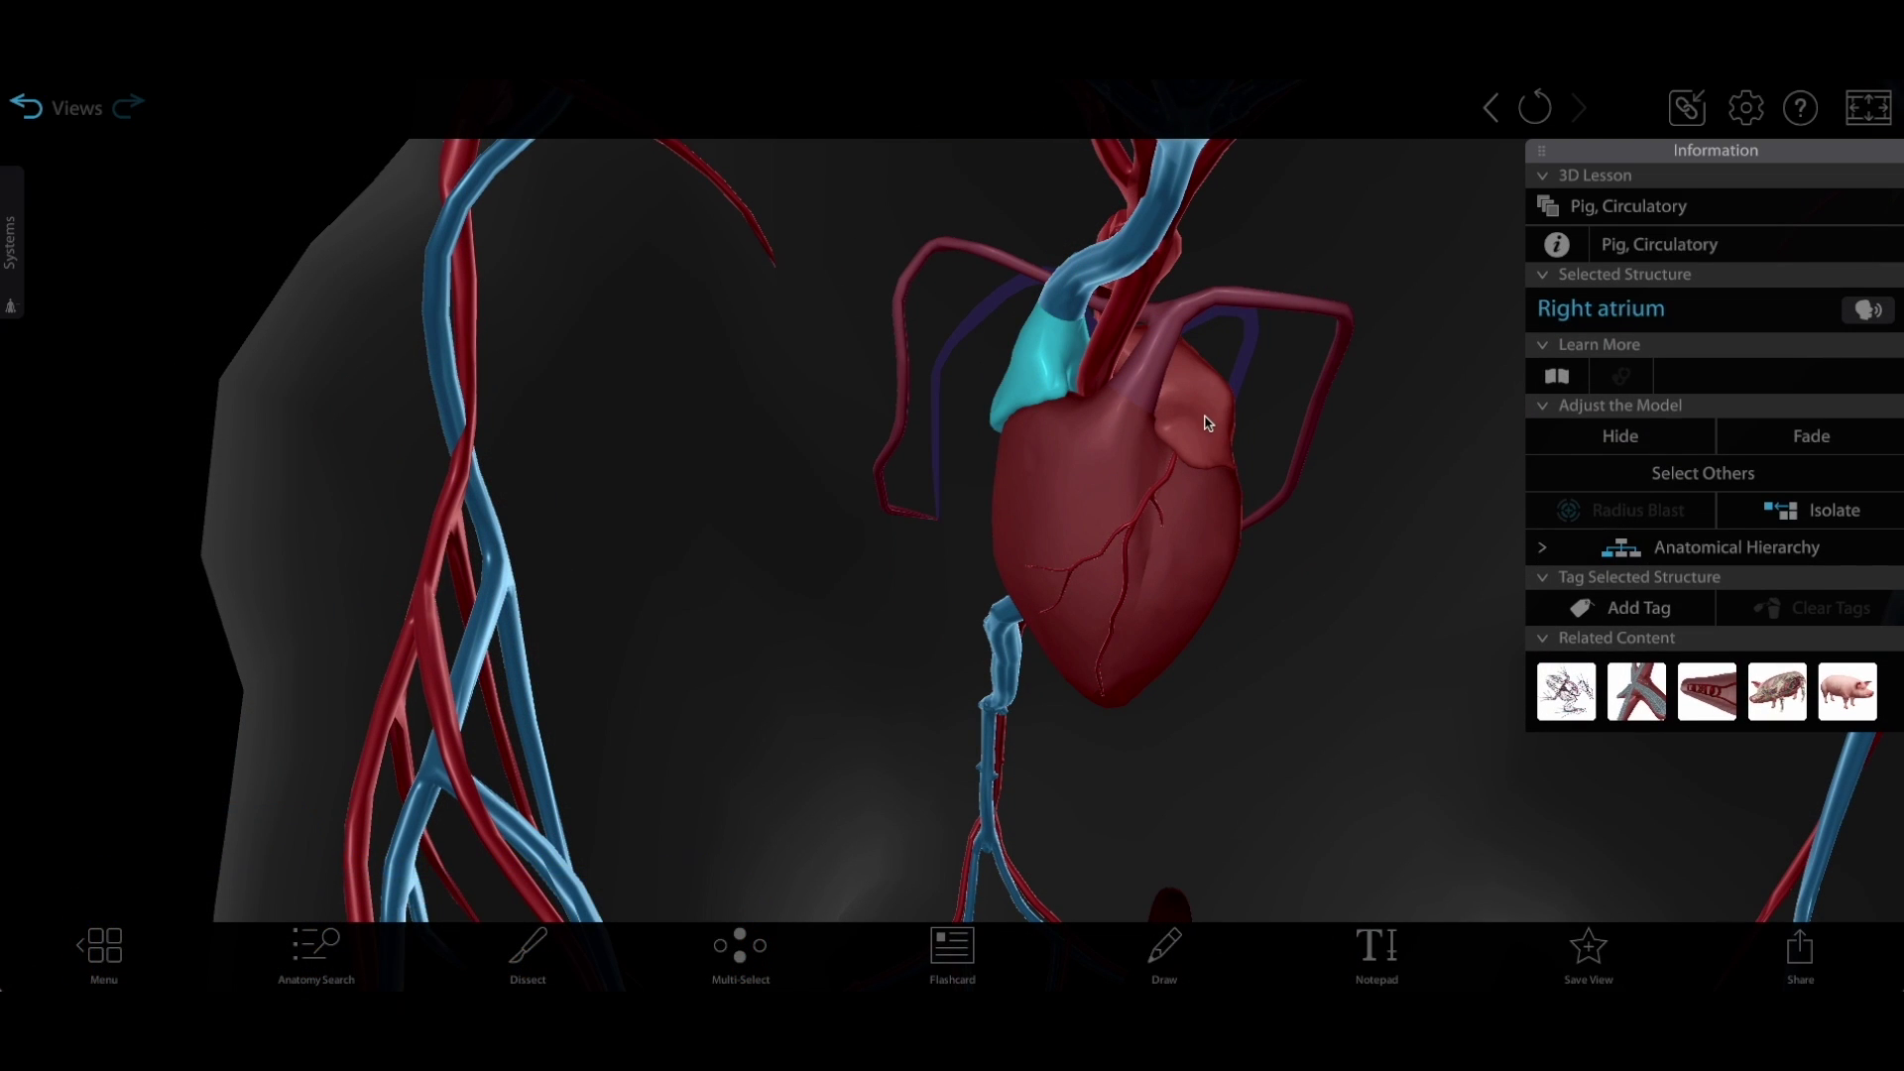
left_click(1164, 953)
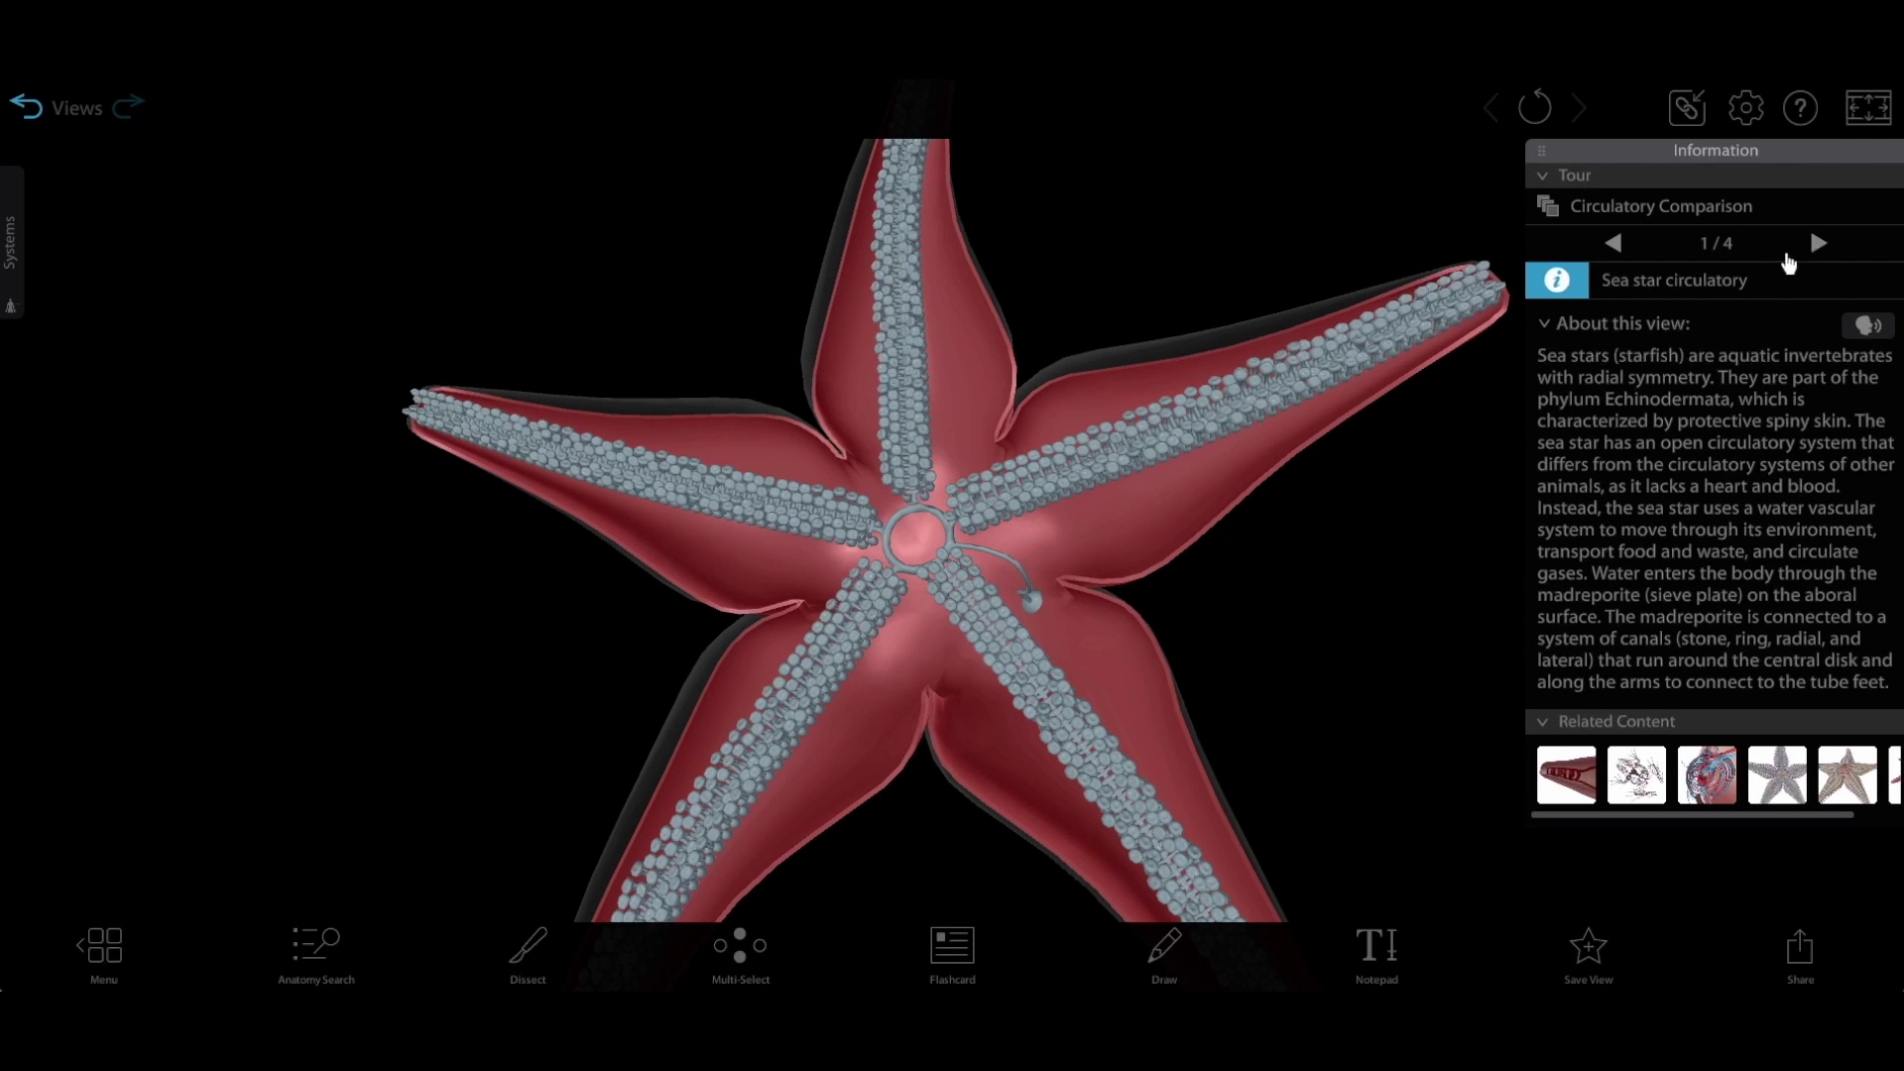
- Advance the tour past the earthworm and frog stops to the pig stop
left_click(1815, 245)
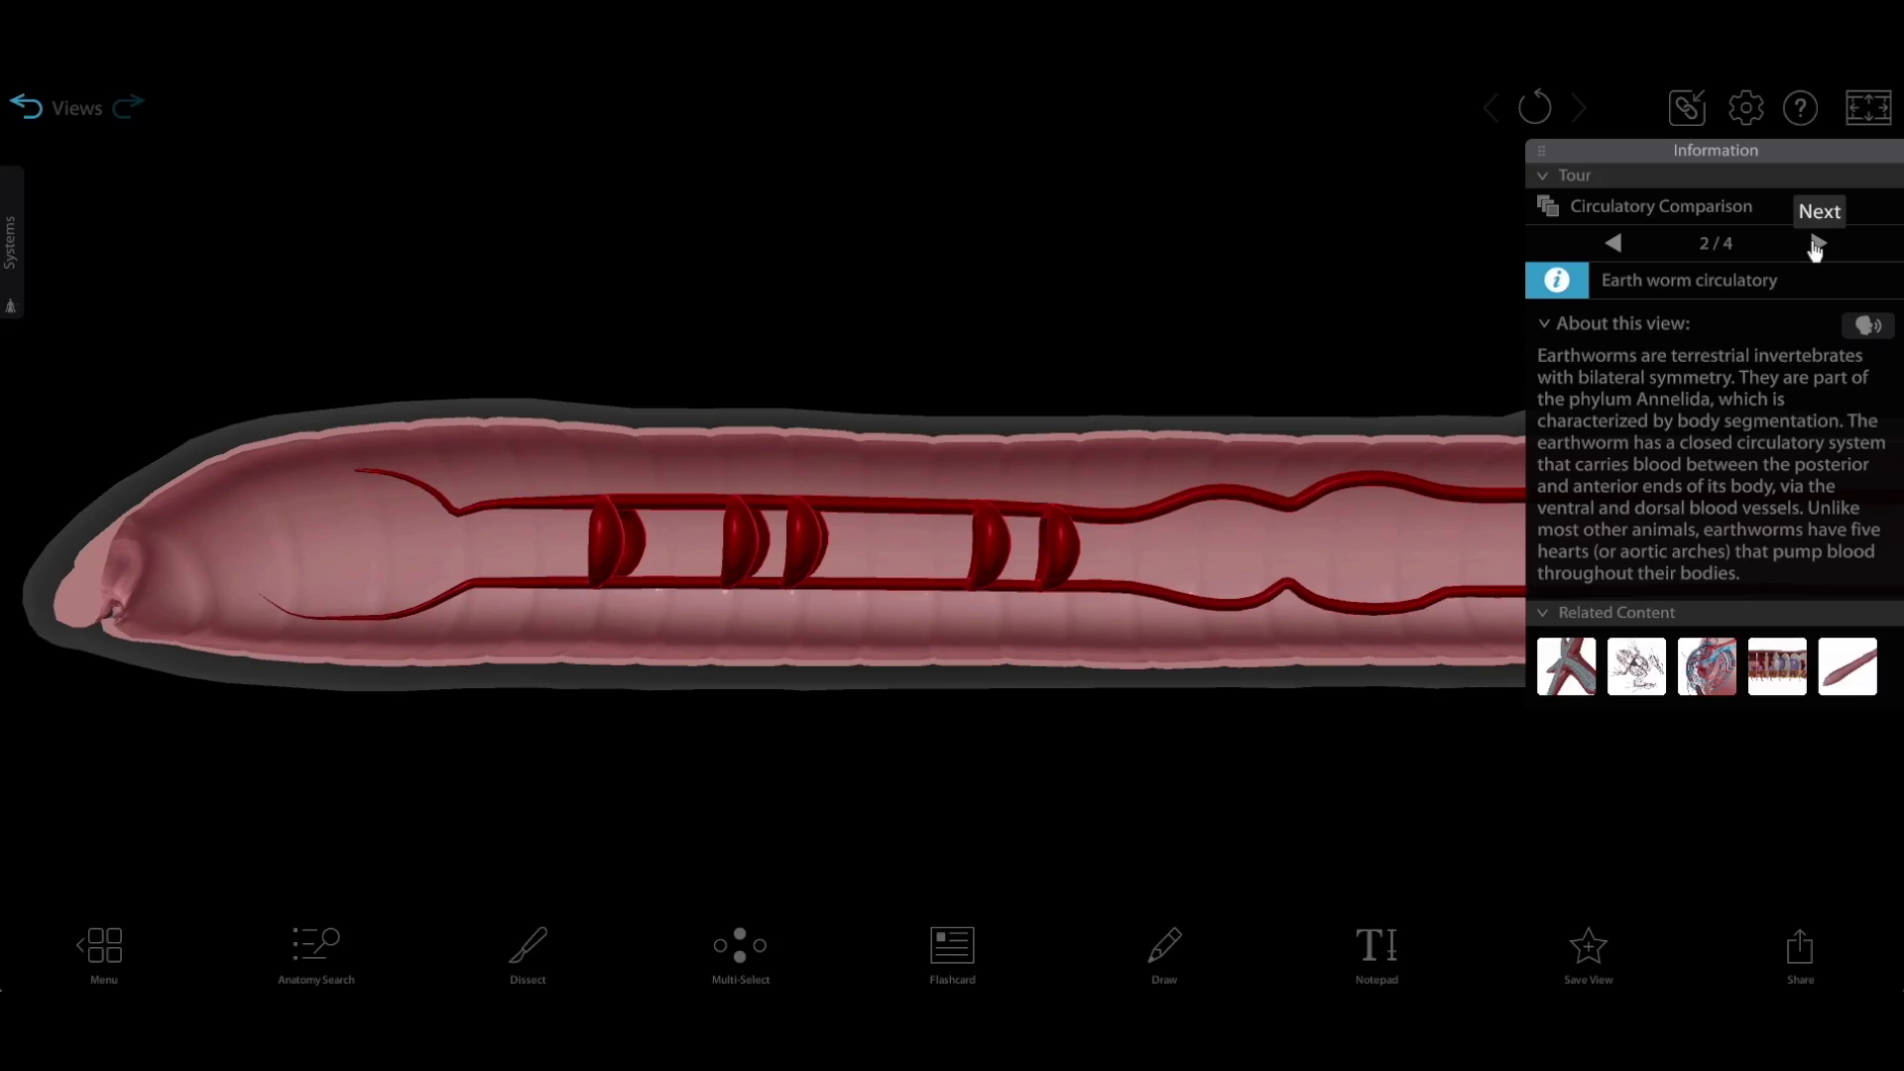
left_click(1816, 244)
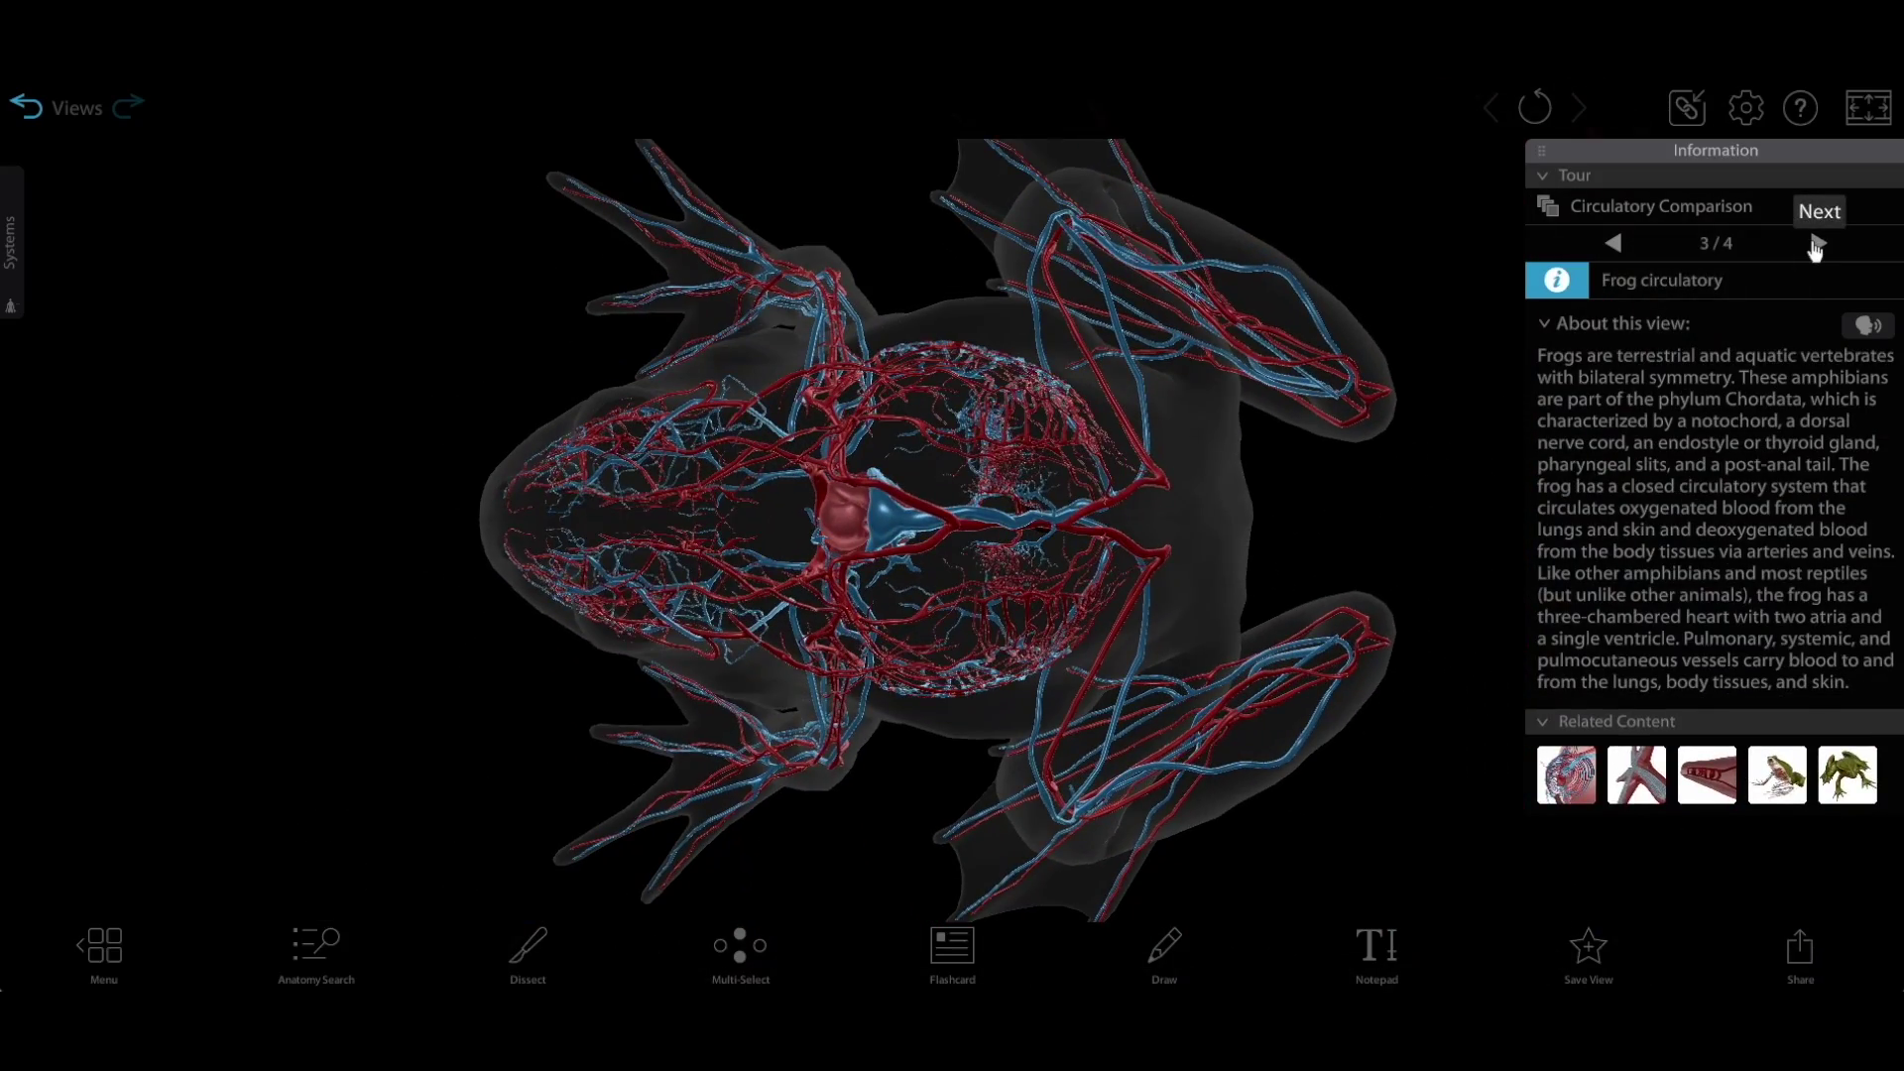
left_click(1816, 244)
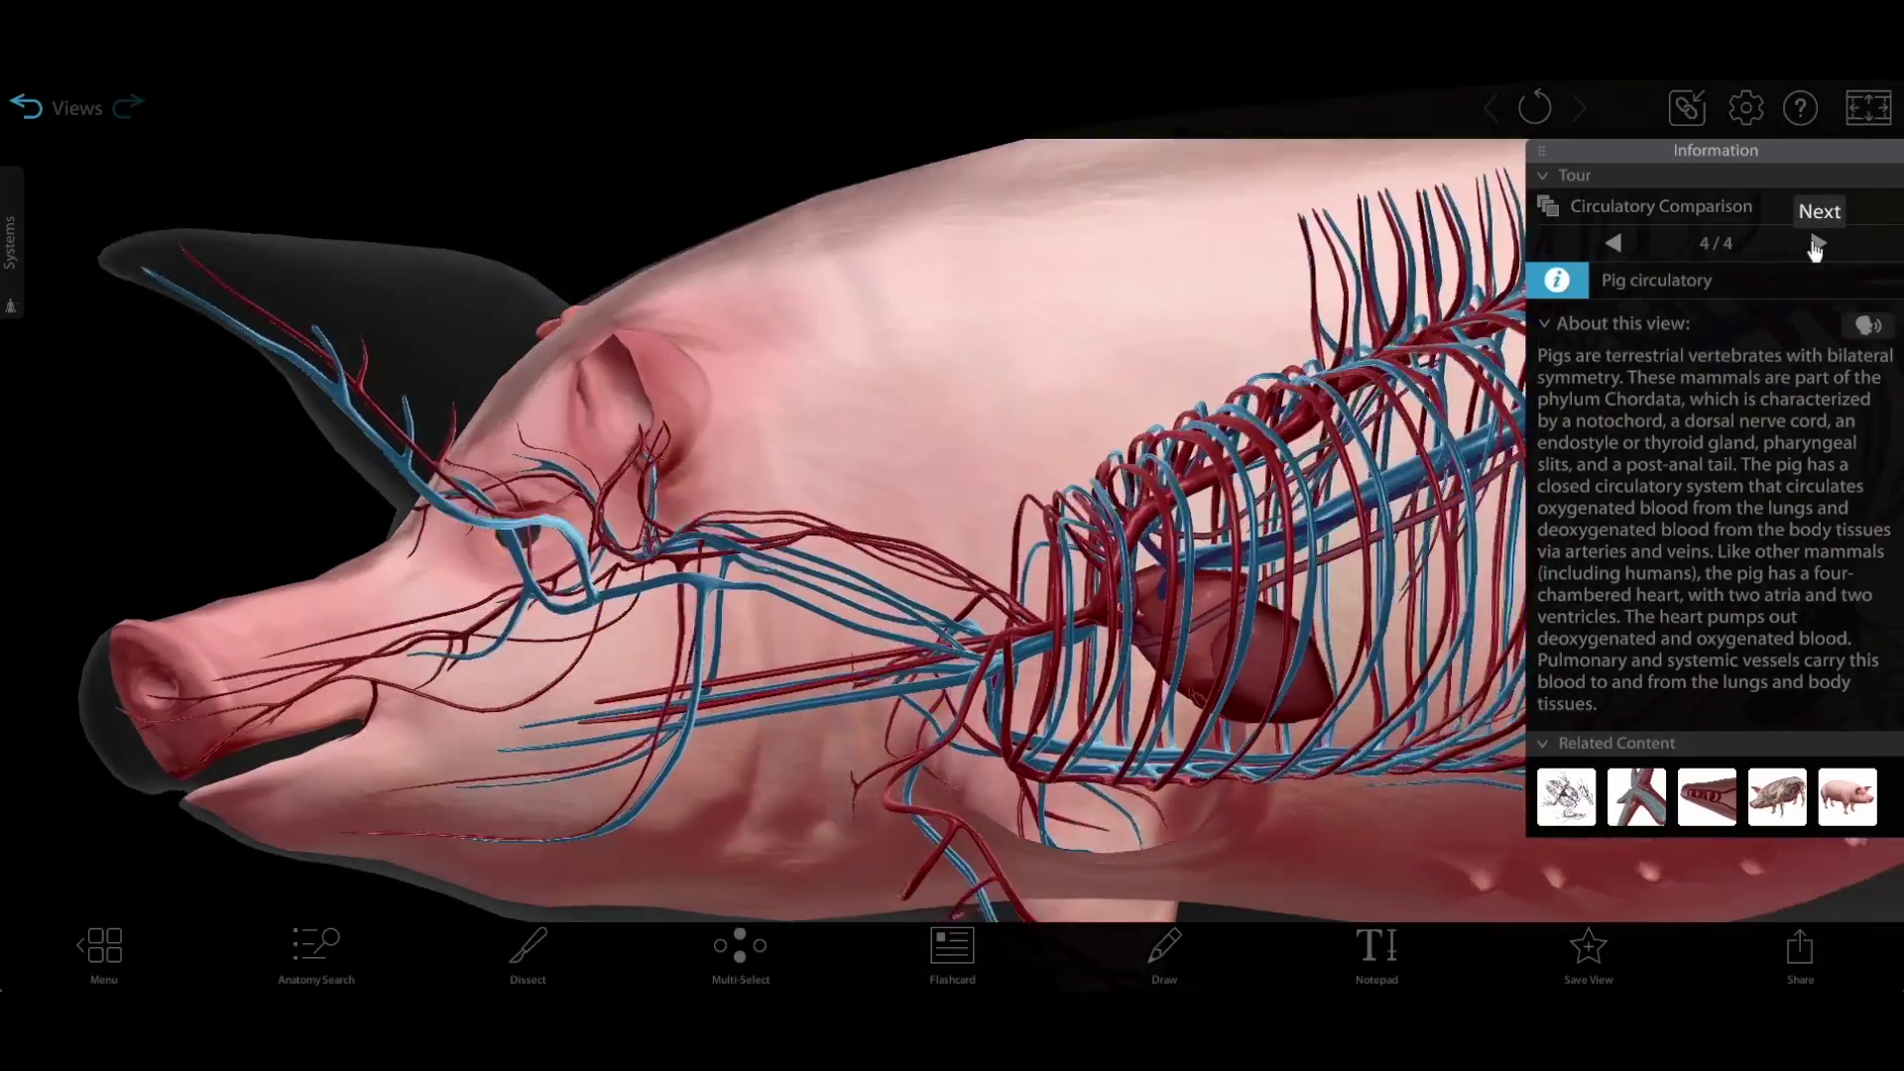